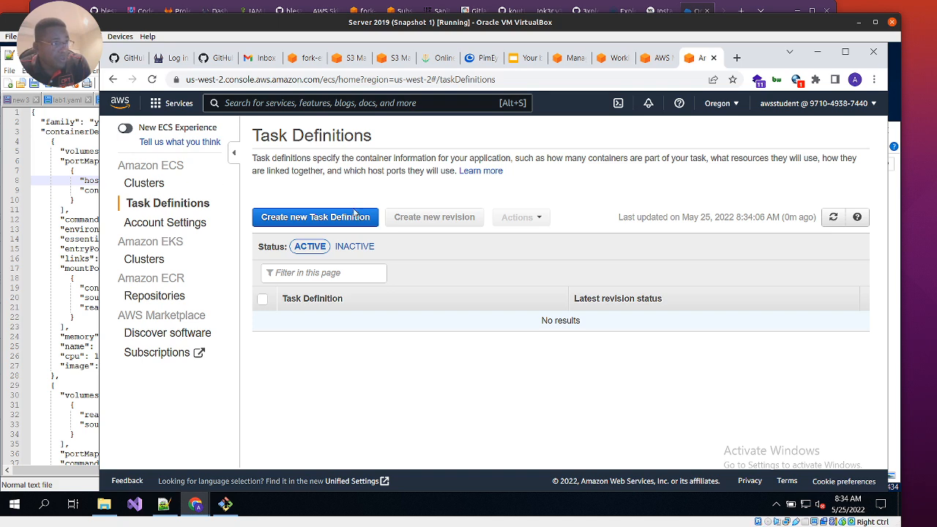
- Start a new ECS task definition with the EC2 launch type and proceed to configuring the task and containers
click(345, 218)
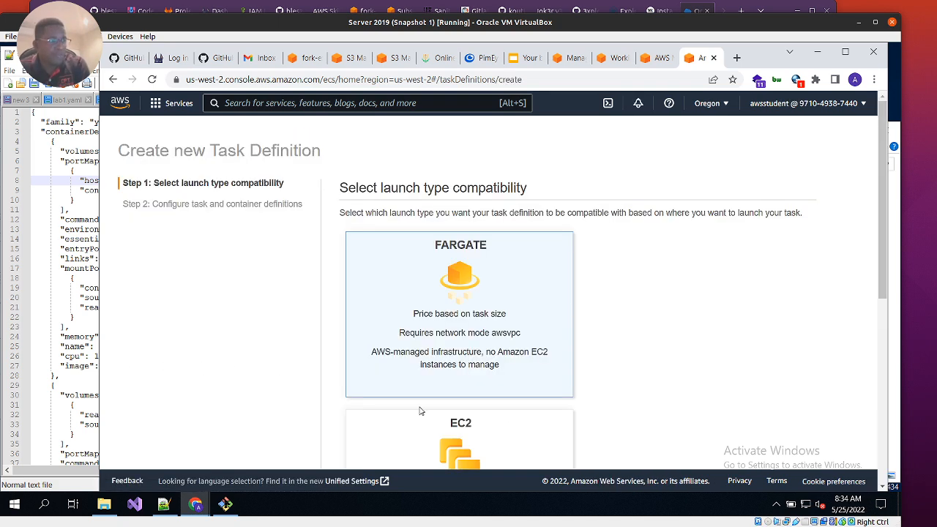
scroll(522, 319, down, 2)
click(522, 319)
scroll(525, 322, down, 2)
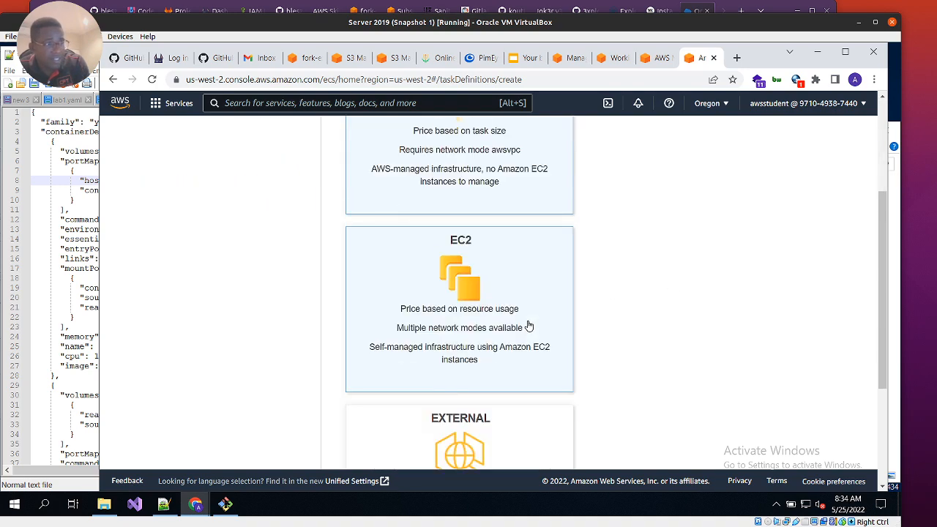
scroll(512, 322, down, 2)
click(519, 358)
scroll(521, 357, up, 2)
click(447, 234)
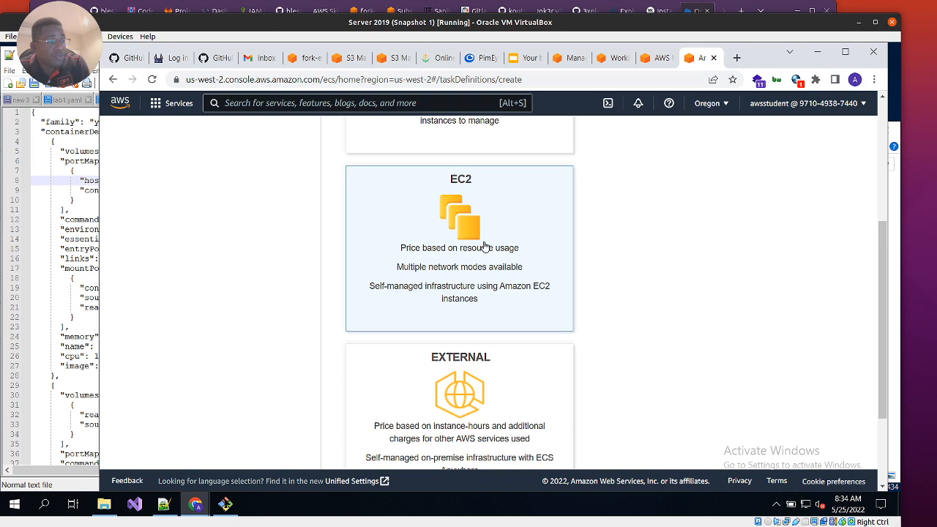
scroll(663, 265, down, 2)
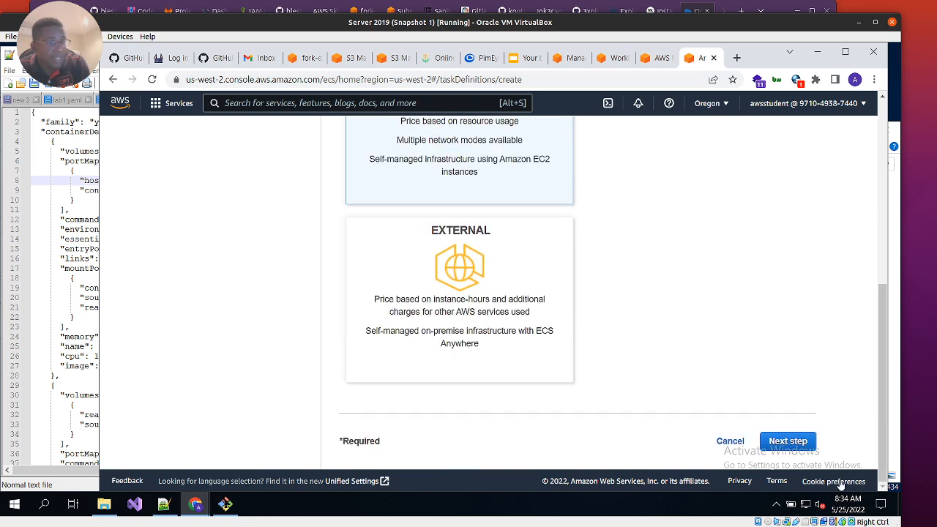
click(788, 442)
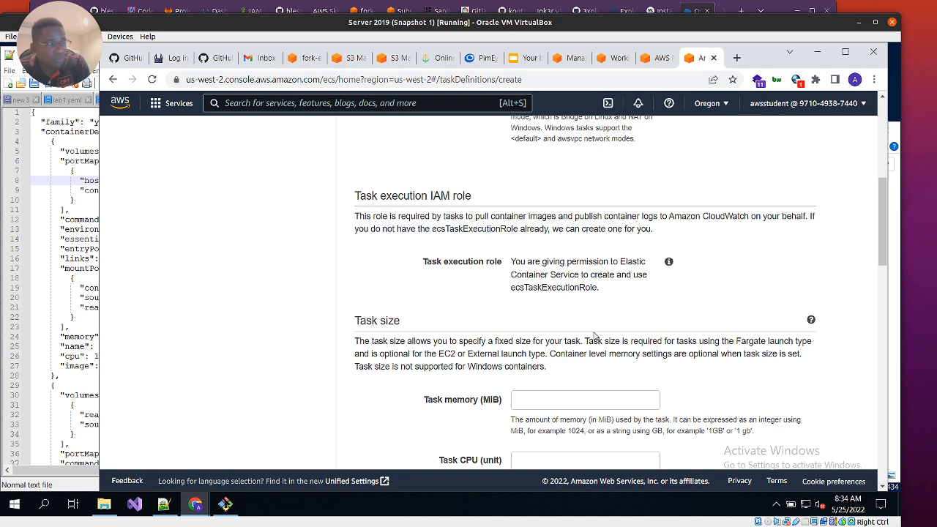
- Switch to Notepad++ and examine the first container's port mappings, command, essential and links entries in the task definition JSON
click(74, 204)
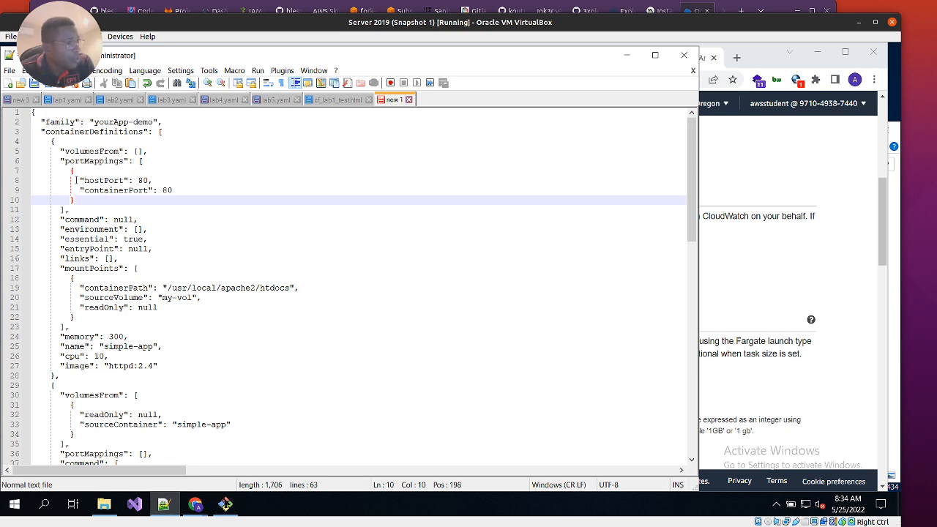
click(178, 189)
key(shift+Up)
key(shift+Up)
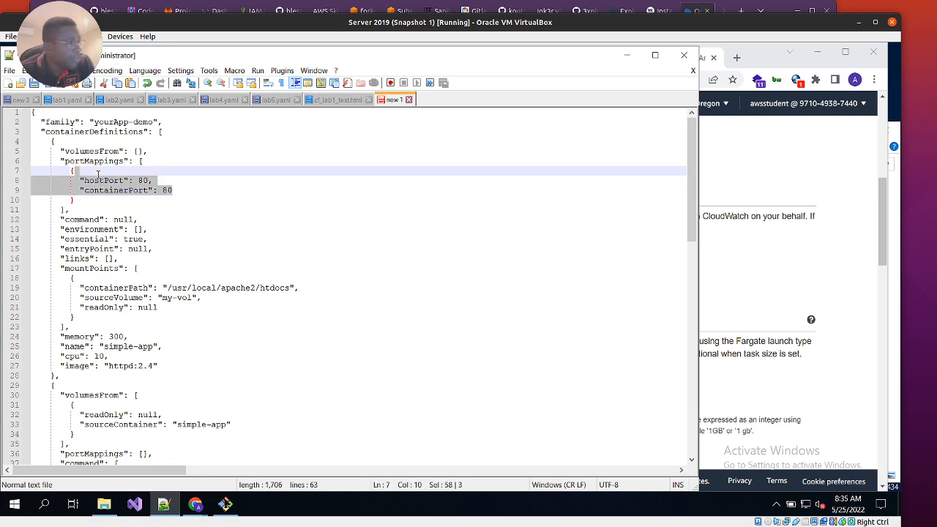
click(124, 239)
drag(59, 220, 106, 218)
click(128, 219)
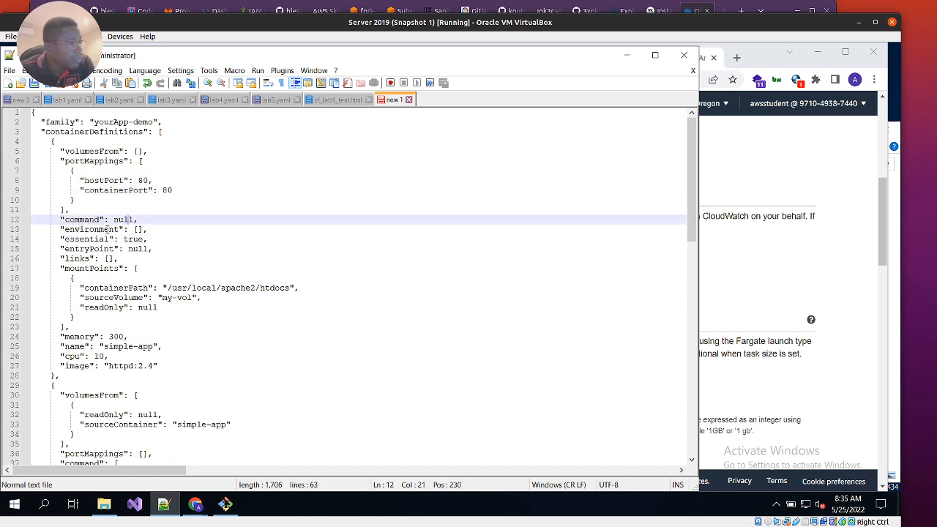
click(75, 239)
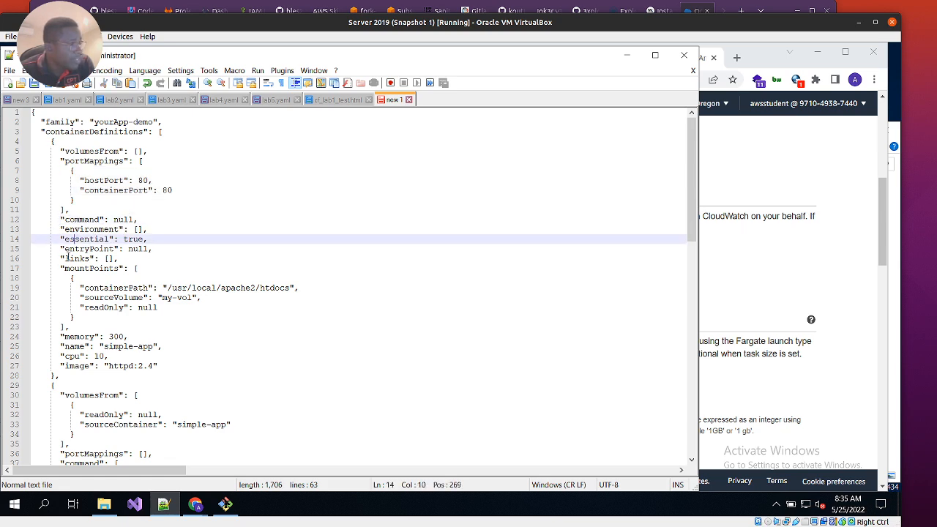
click(79, 258)
- Examine the simple-app container's mount point path, memory, name, CPU and image entries
scroll(88, 282, down, 2)
drag(306, 229, 64, 229)
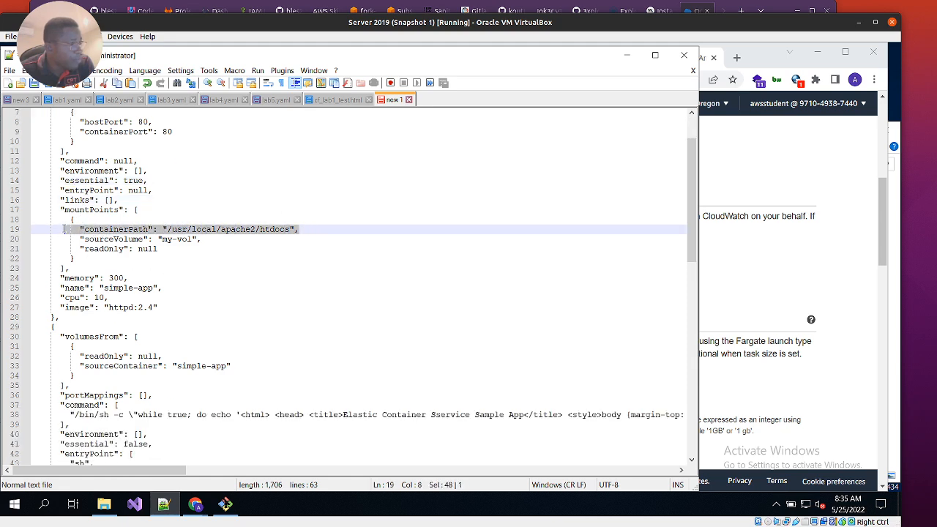
drag(128, 277, 69, 268)
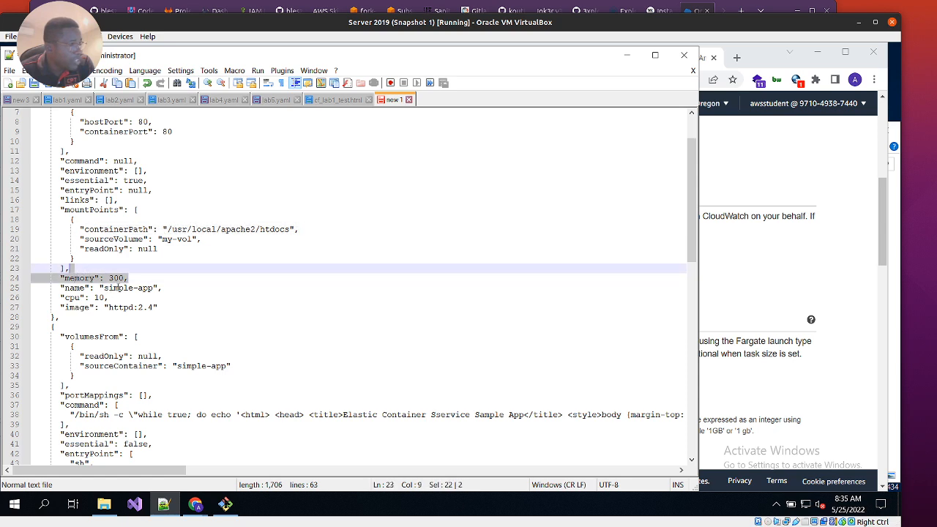
drag(154, 297, 46, 288)
drag(174, 308, 69, 297)
scroll(189, 304, up, 2)
scroll(188, 299, down, 5)
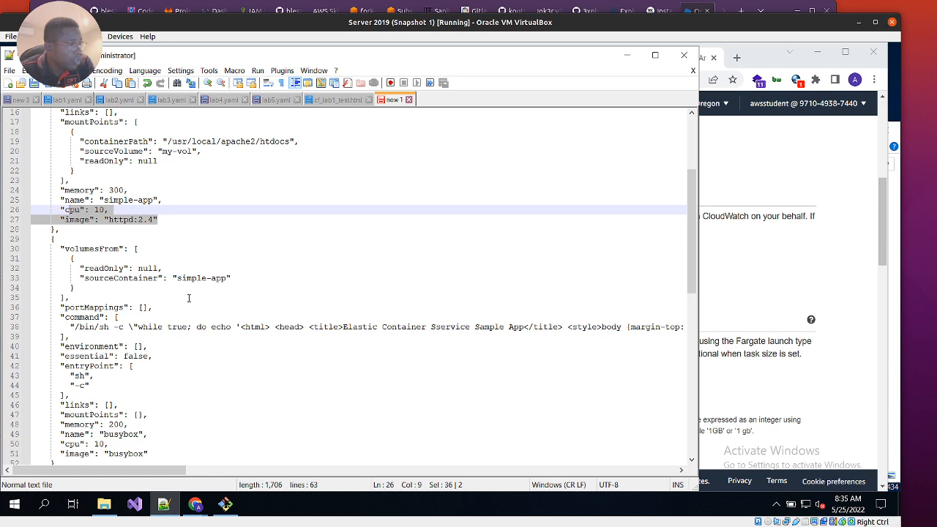
- Correct the misspelled "Sservice" to "Service" in the HTML title of the second container's command
scroll(188, 299, down, 2)
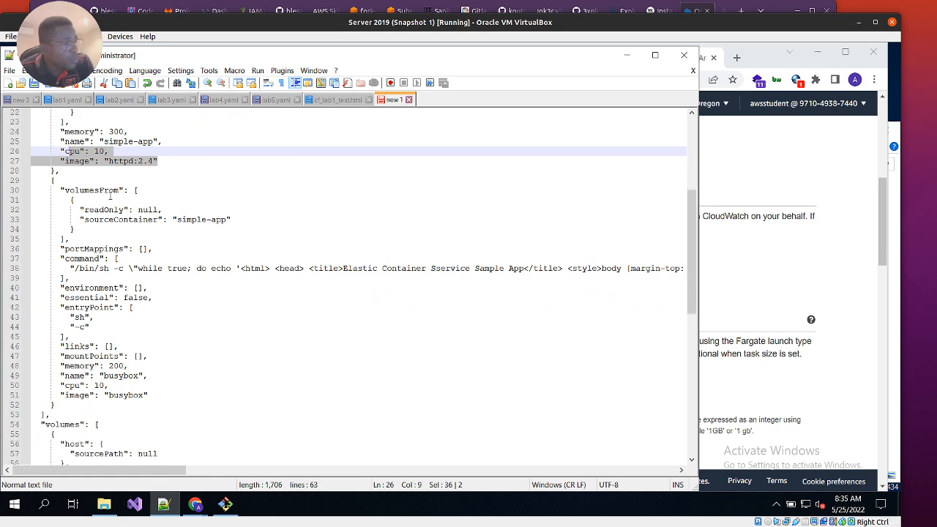
scroll(154, 253, down, 1)
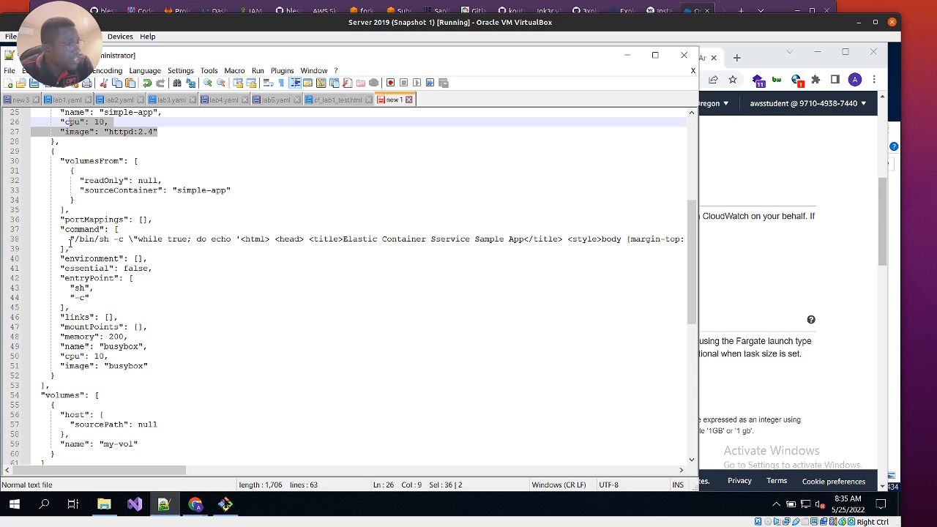
drag(64, 244, 448, 242)
click(418, 242)
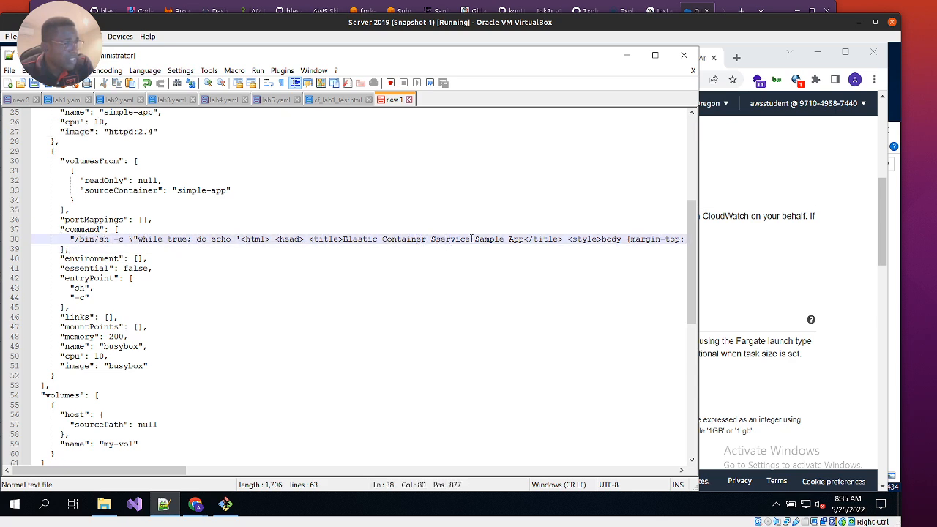
click(442, 238)
key(BackSpace)
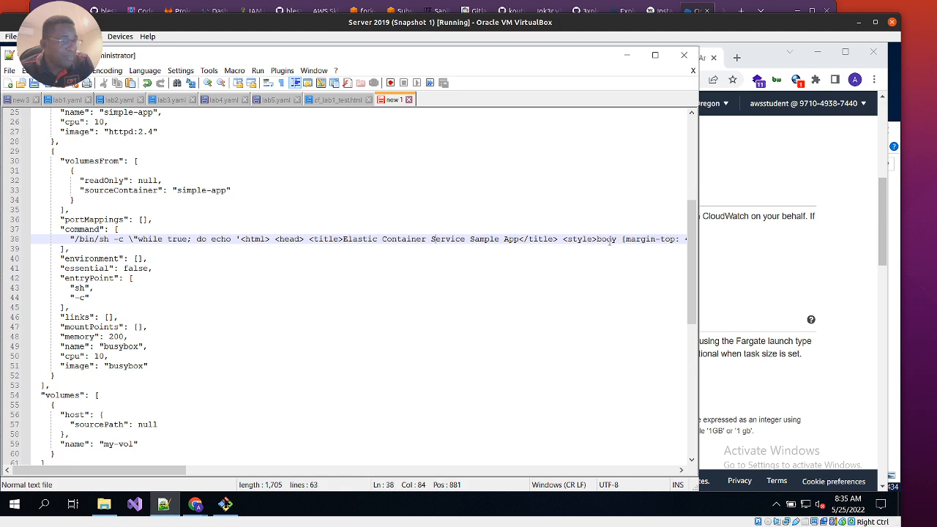
- Examine the busybox container's command, entry point, links, mount points, memory, name and CPU entries
drag(143, 470, 117, 469)
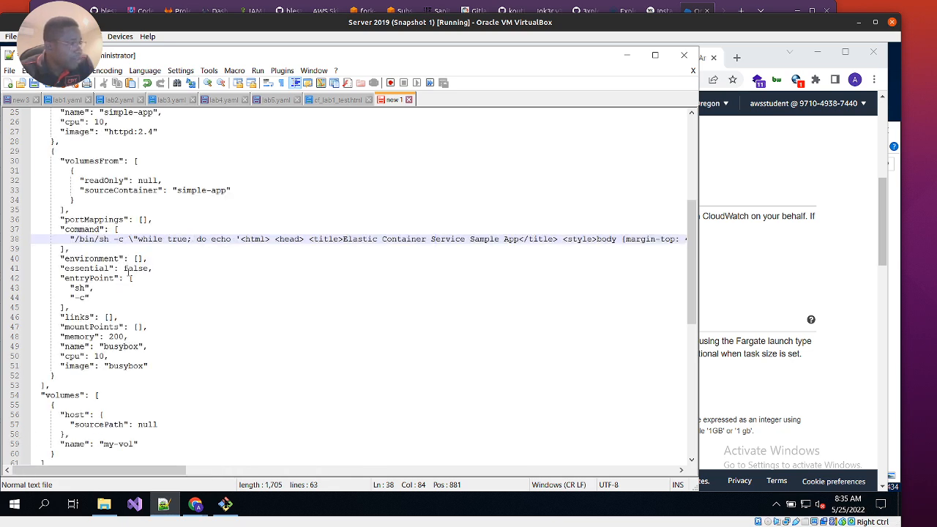
drag(88, 287, 66, 287)
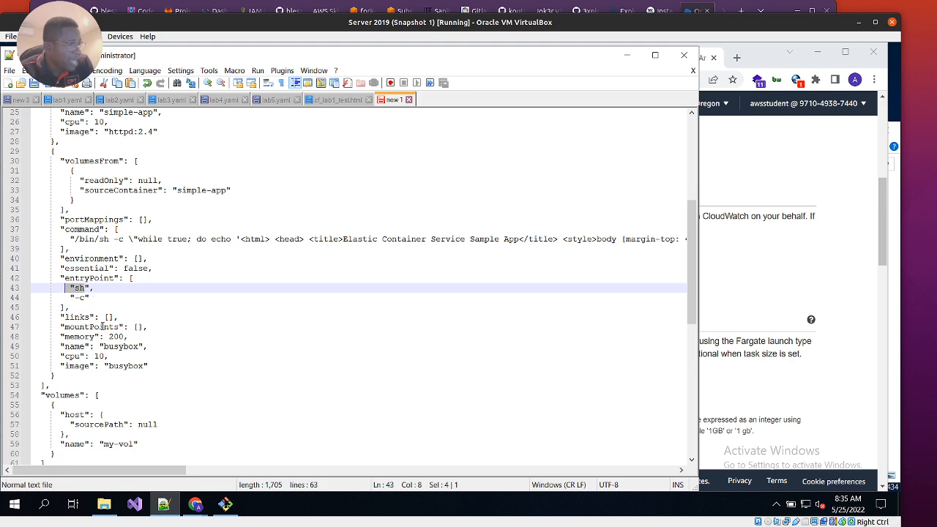
scroll(108, 349, down, 1)
drag(150, 329, 63, 287)
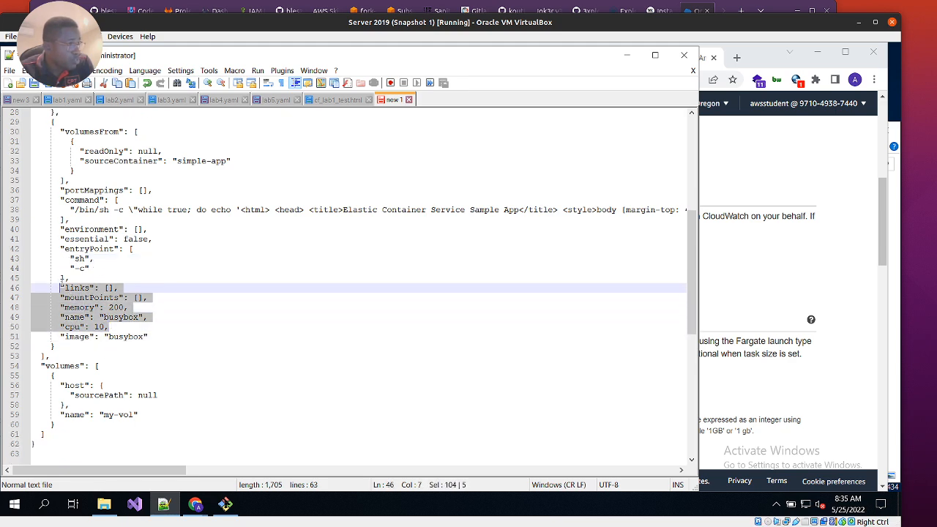
scroll(145, 418, up, 9)
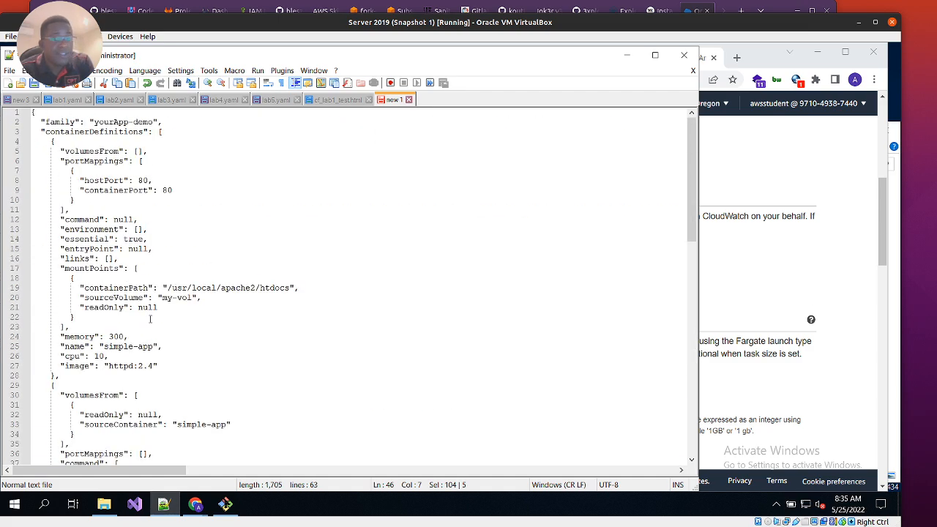
- Switch to Chrome, open the task definition's JSON configuration and clear its default content
click(766, 265)
scroll(754, 293, down, 10)
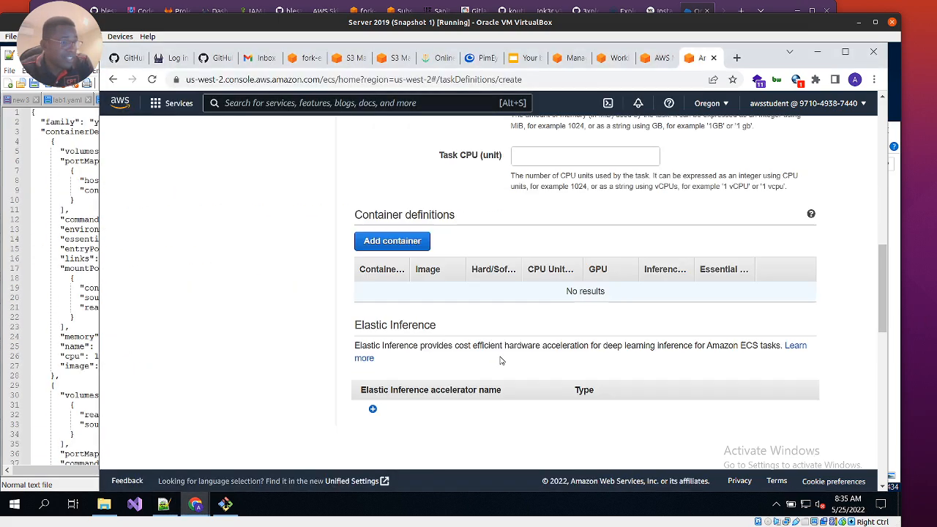
scroll(502, 360, down, 1)
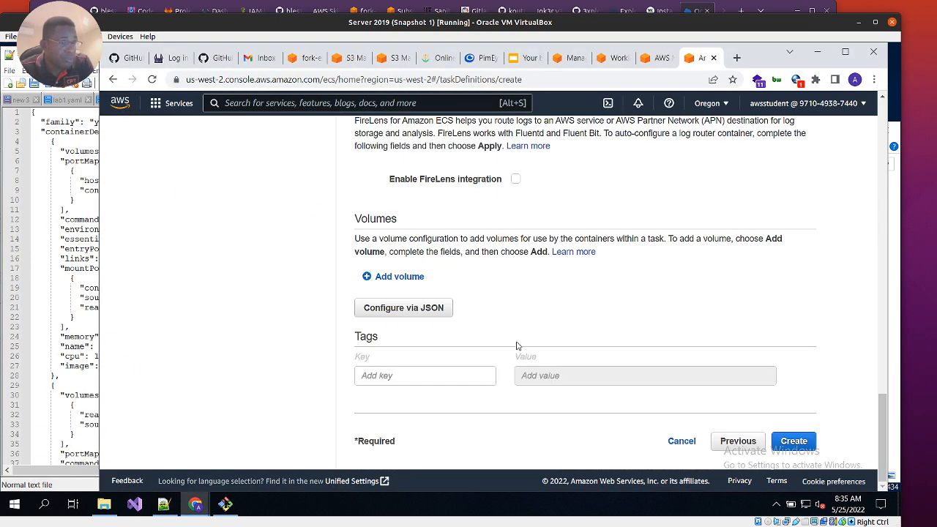
click(398, 311)
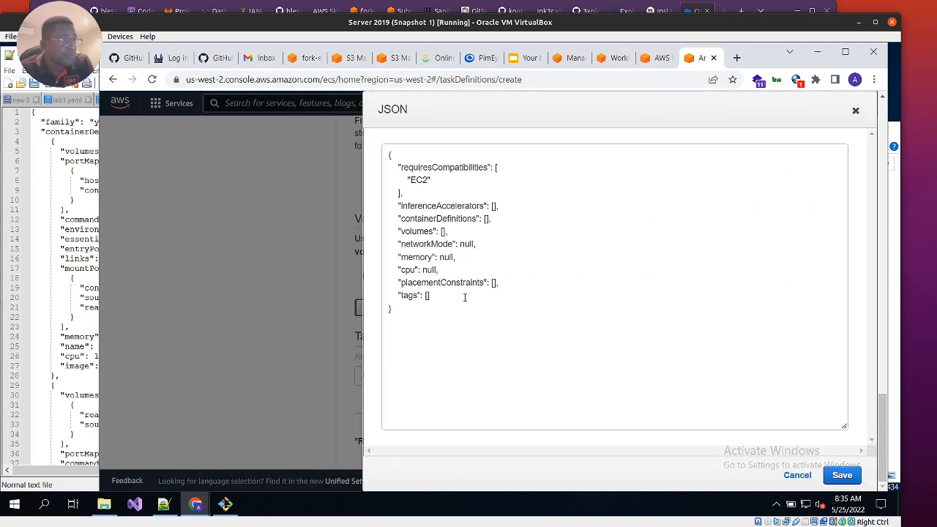
click(422, 320)
key(ctrl+a)
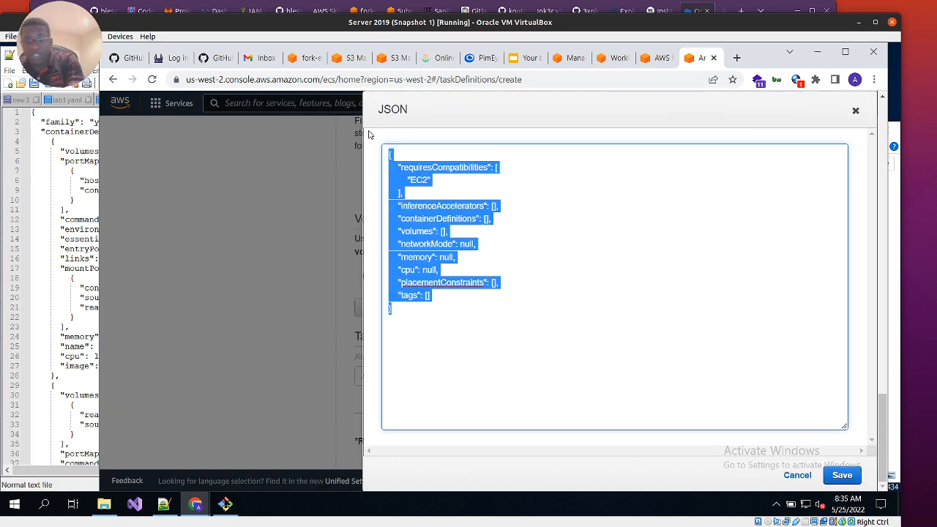
key(BackSpace)
- Switch to Notepad++ and copy the entire yourApp-demo JSON, from the opening to the closing brace
click(40, 268)
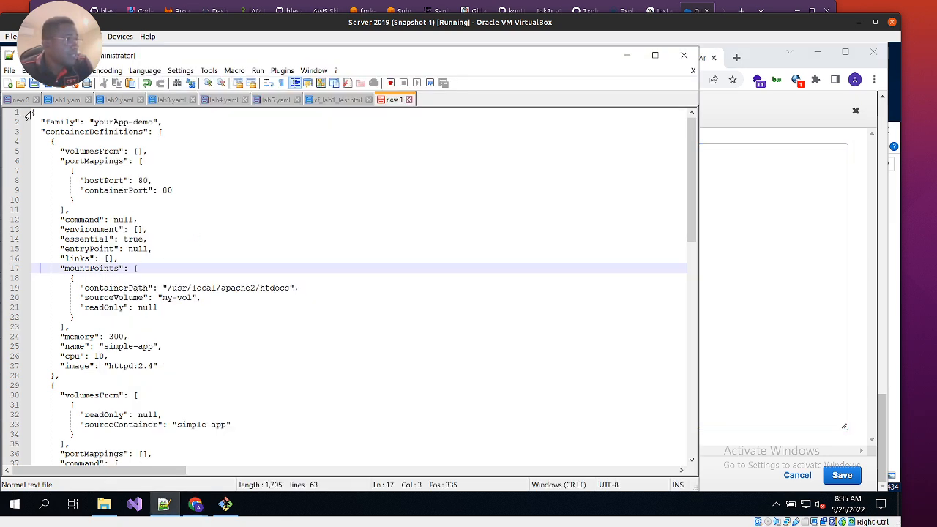
drag(32, 111, 189, 525)
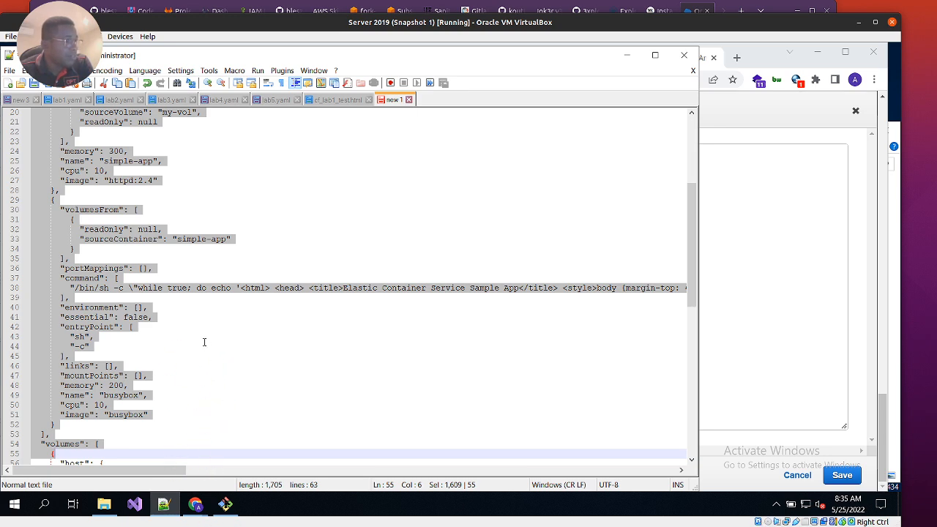
click(207, 339)
scroll(207, 339, up, 6)
scroll(132, 351, down, 20)
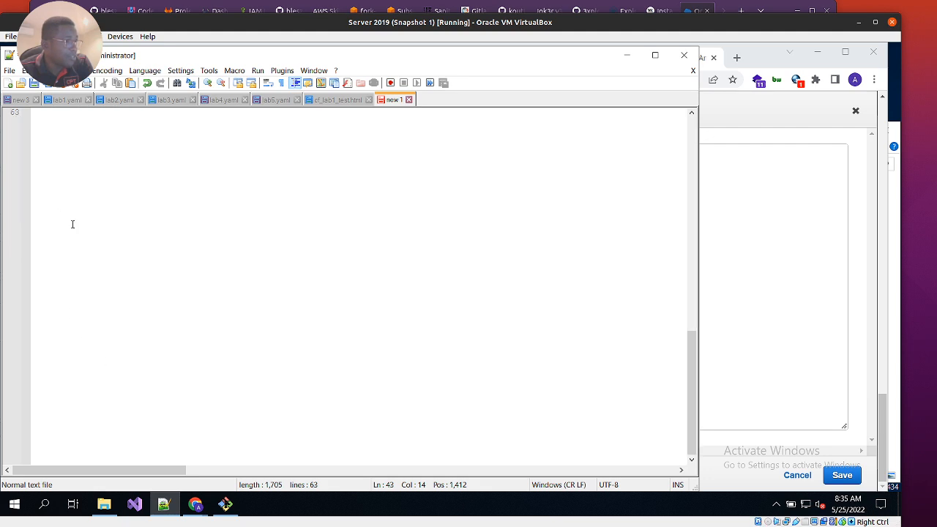
scroll(72, 224, up, 6)
drag(36, 280, 30, 210)
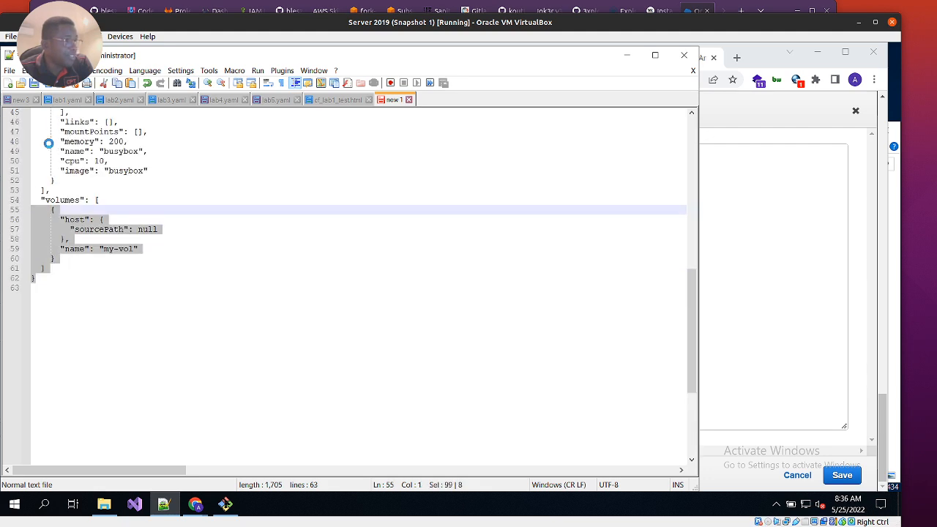
drag(63, 277, 28, 100)
right_click(43, 147)
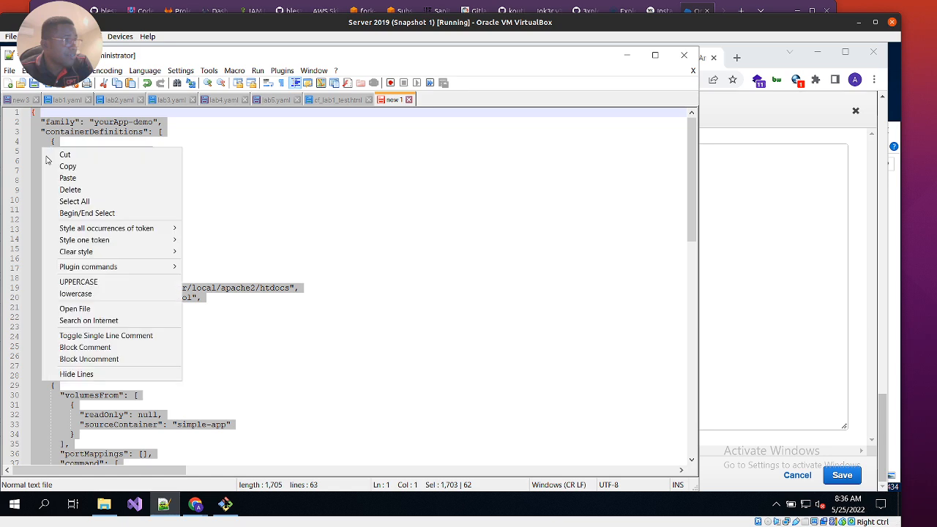
click(59, 167)
- Paste the copied JSON into the task definition's empty configuration in Chrome, save it and review the filled-in form
click(754, 226)
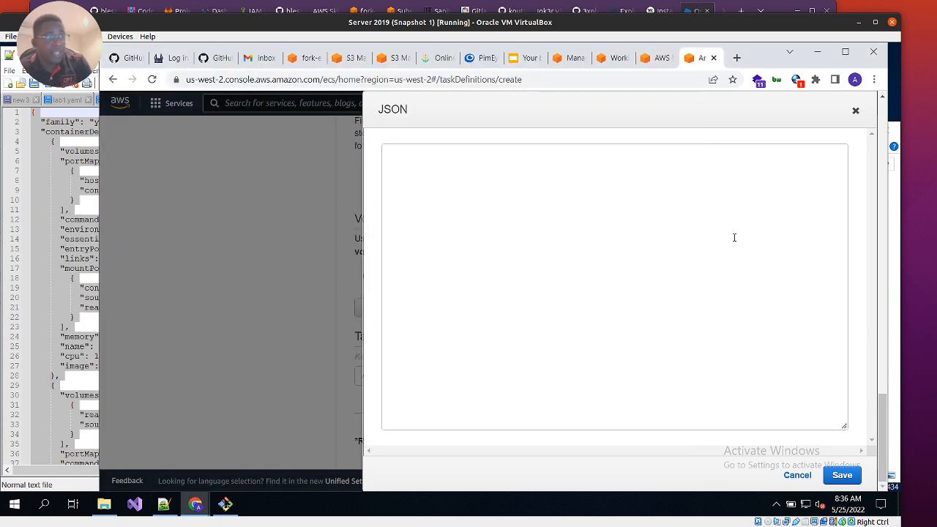
key(ctrl+v)
scroll(525, 225, up, 10)
scroll(522, 232, up, 3)
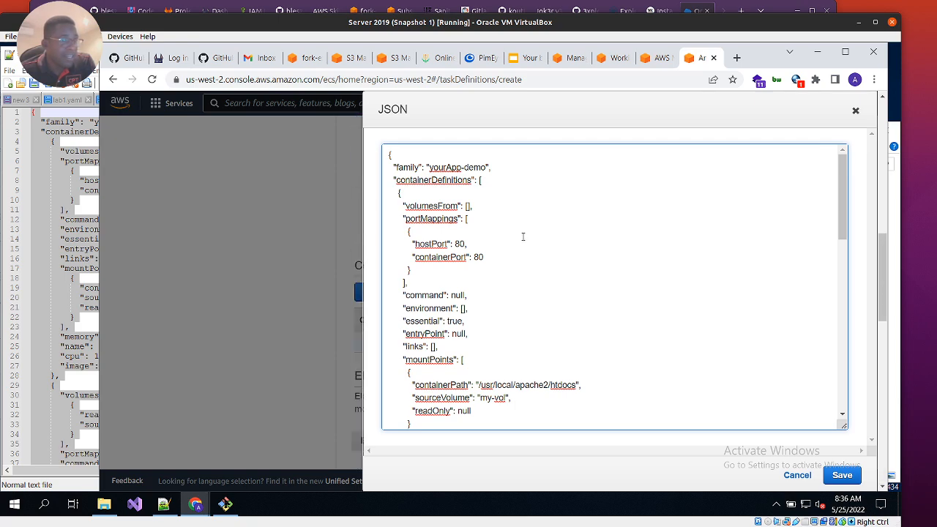
drag(842, 179, 819, 148)
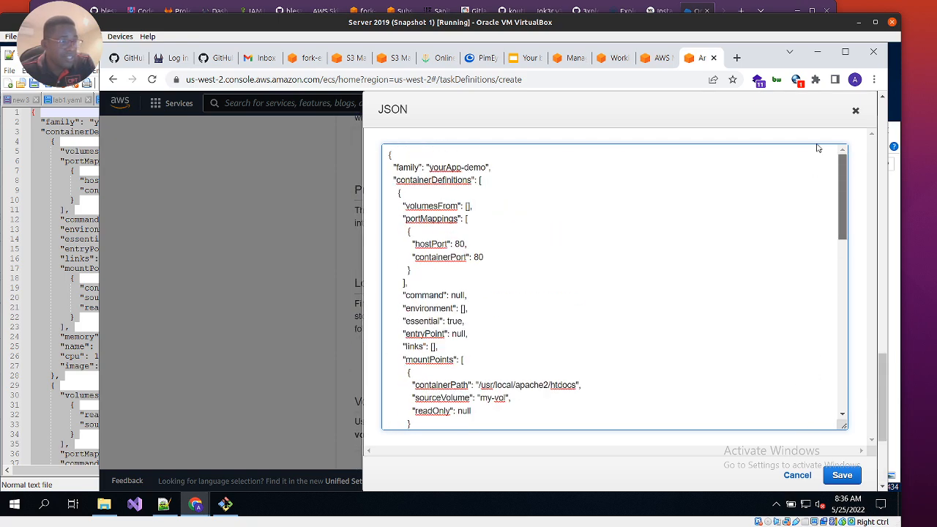
click(842, 475)
scroll(535, 253, up, 20)
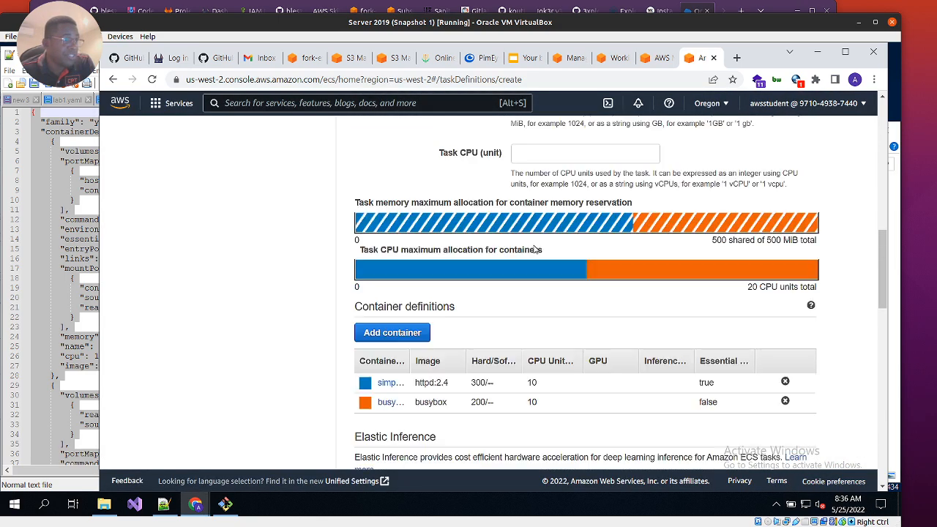
scroll(532, 251, up, 2)
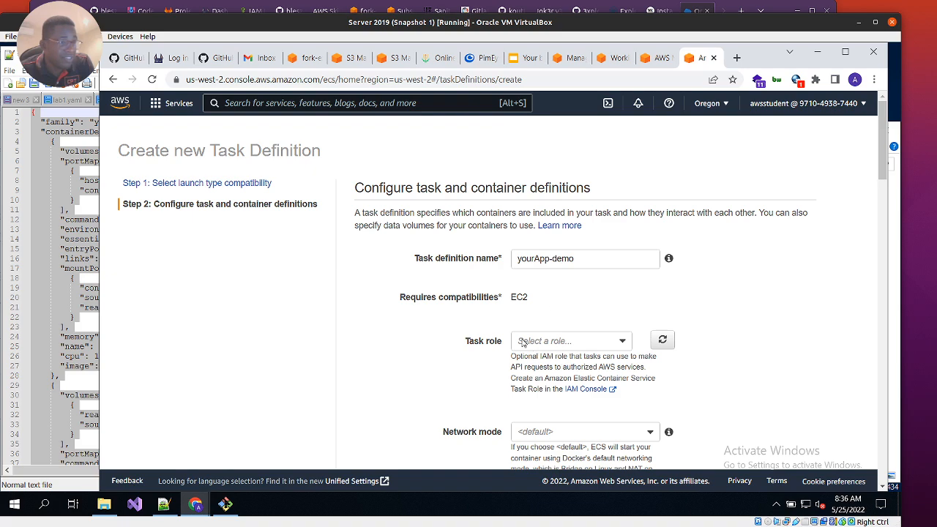
scroll(558, 381, down, 10)
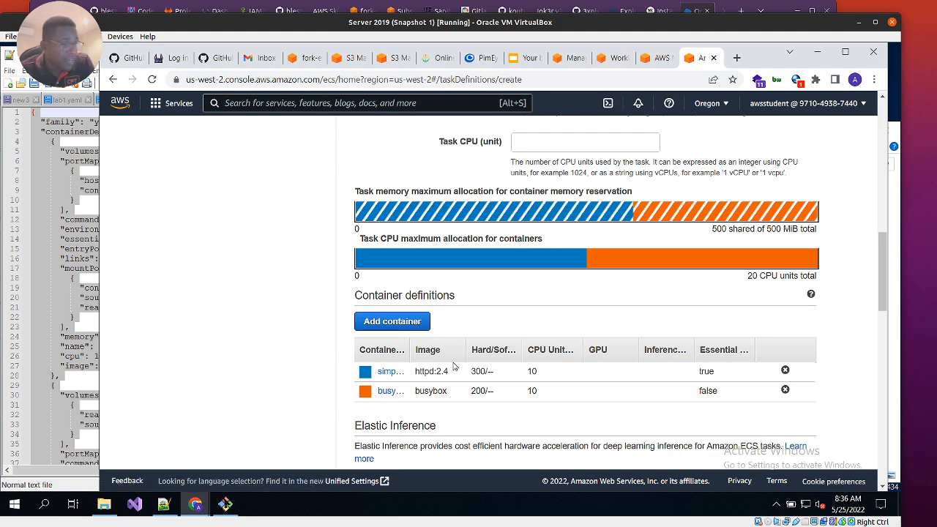
- Review the task definition form's memory and CPU allocations, container definitions and remaining sections
scroll(486, 350, up, 1)
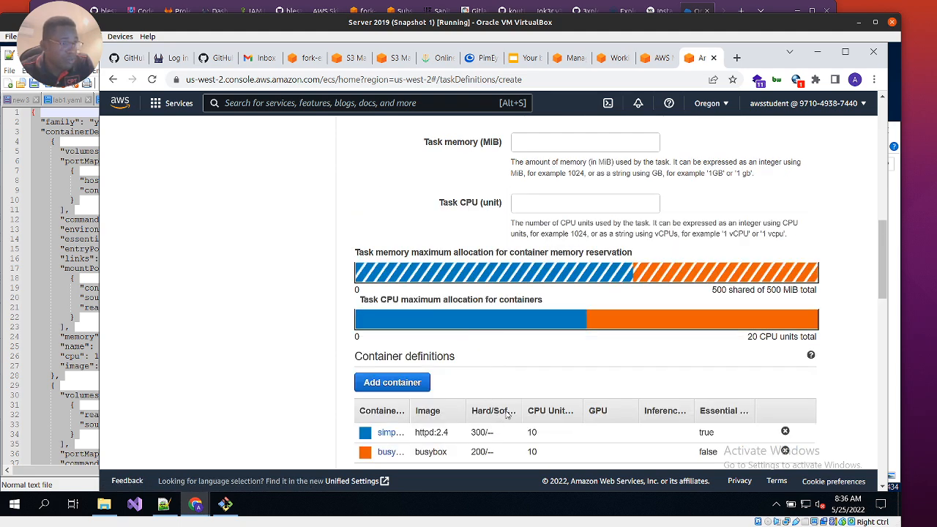
scroll(502, 412, up, 5)
scroll(506, 412, down, 8)
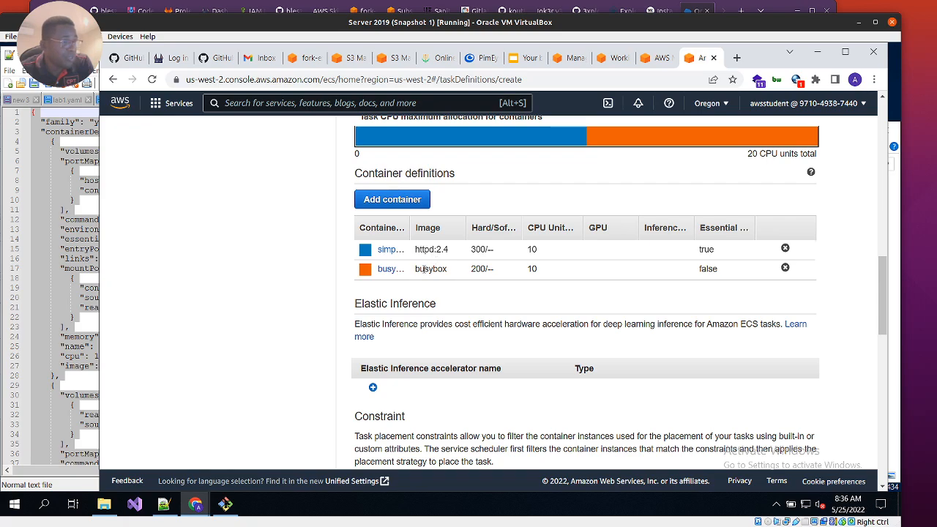
scroll(434, 287, down, 3)
scroll(465, 308, up, 10)
scroll(469, 303, down, 13)
scroll(469, 303, up, 15)
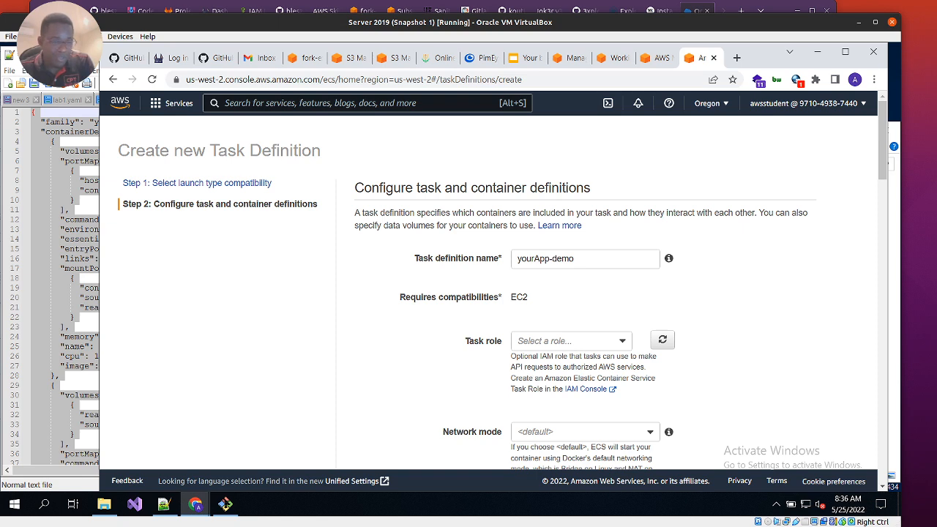
- Check the task role and network mode choices, leave both at their defaults, and create the yourApp-demo task definition
click(599, 342)
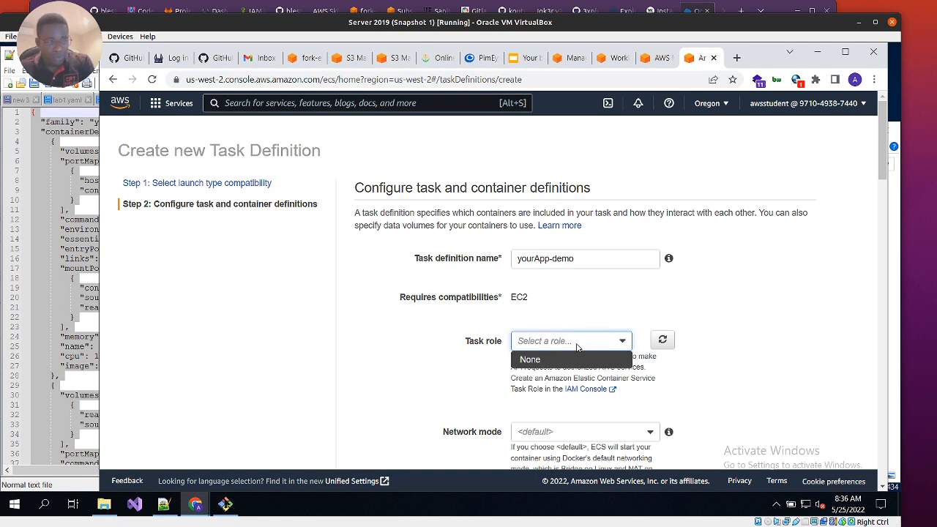
click(445, 379)
scroll(512, 410, down, 3)
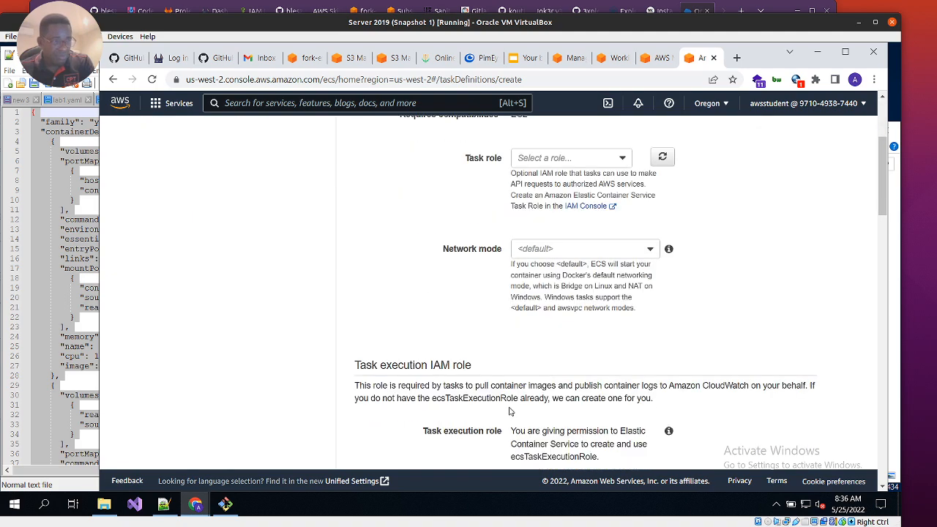
click(575, 250)
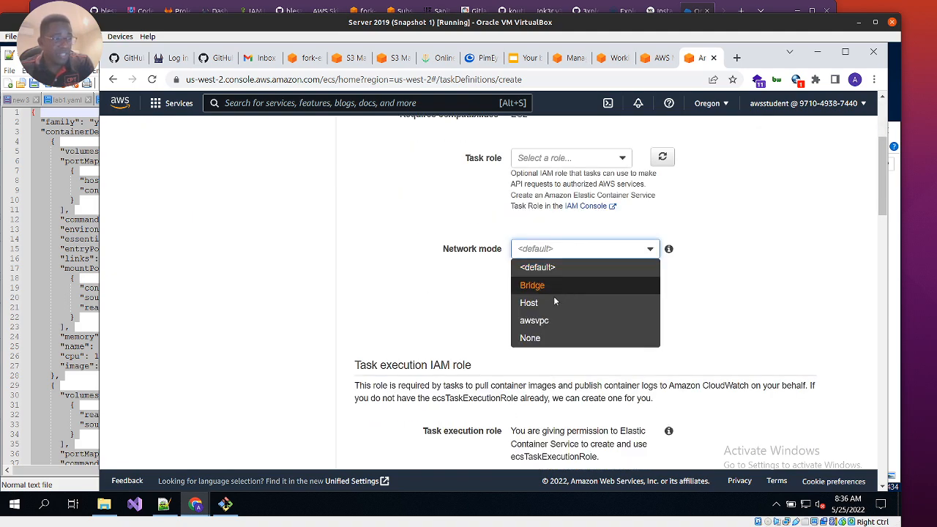
click(342, 260)
scroll(432, 310, down, 3)
scroll(527, 322, down, 20)
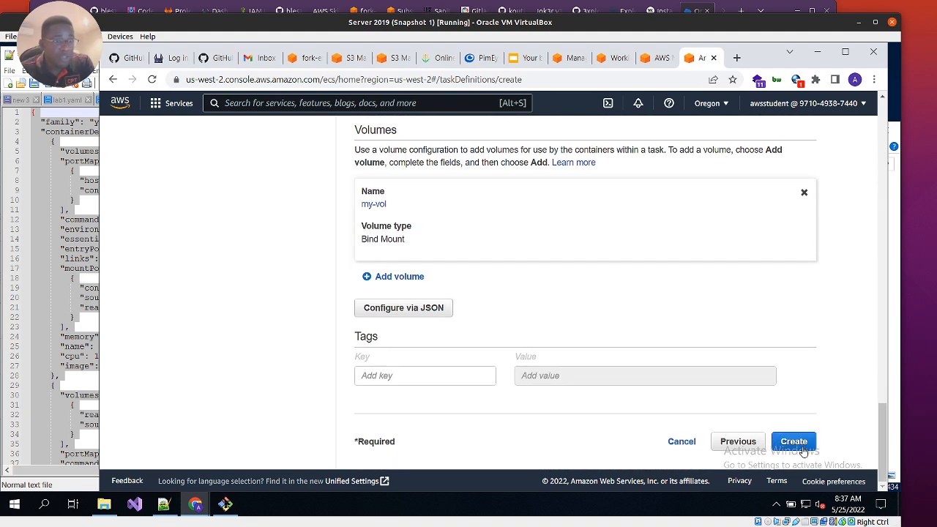
click(794, 442)
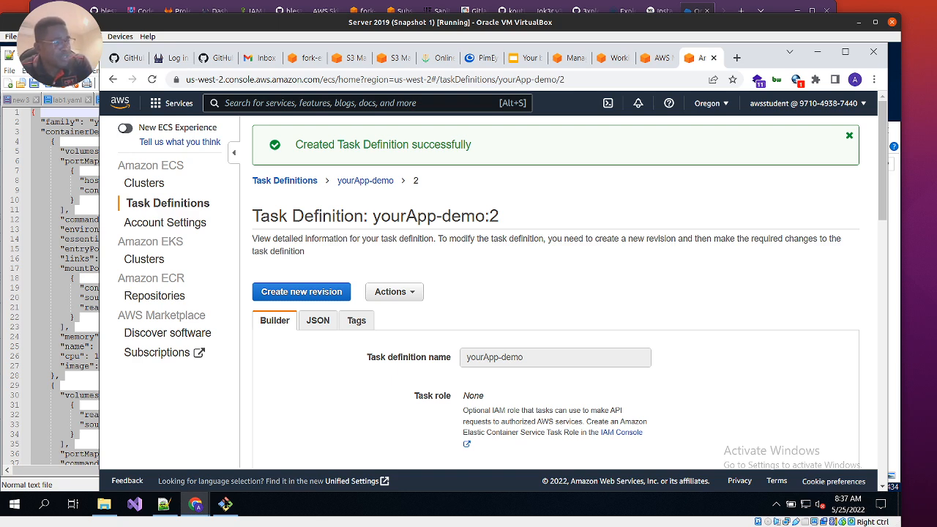
- Open ECSCluster and start creating a service in it with the EC2 launch type
click(145, 183)
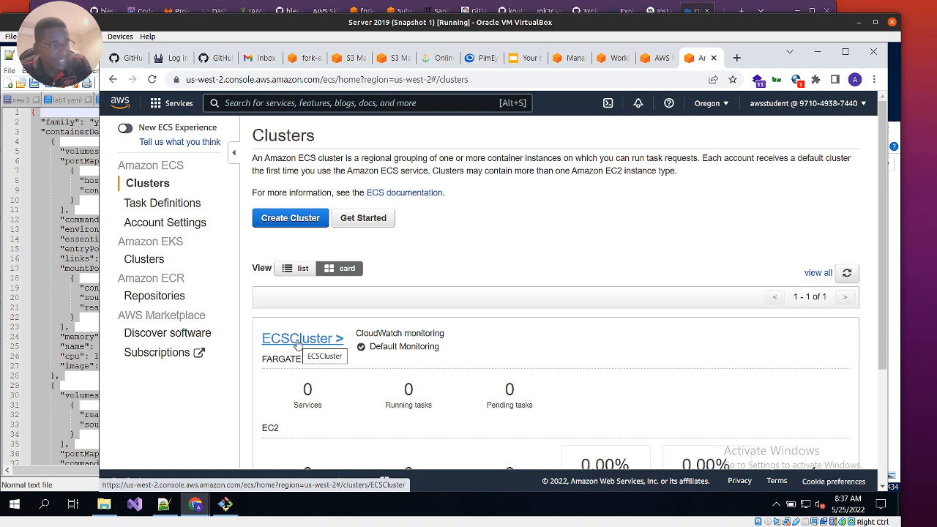
scroll(299, 345, down, 3)
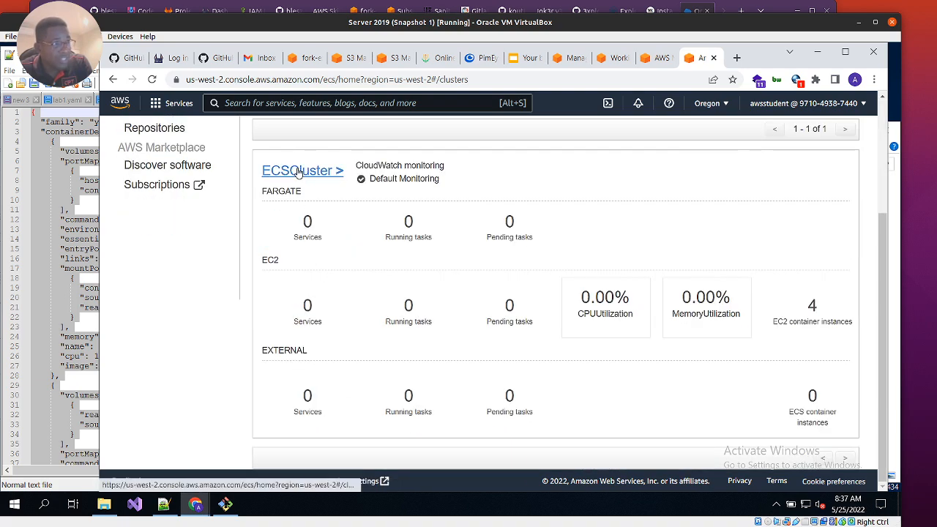
click(299, 171)
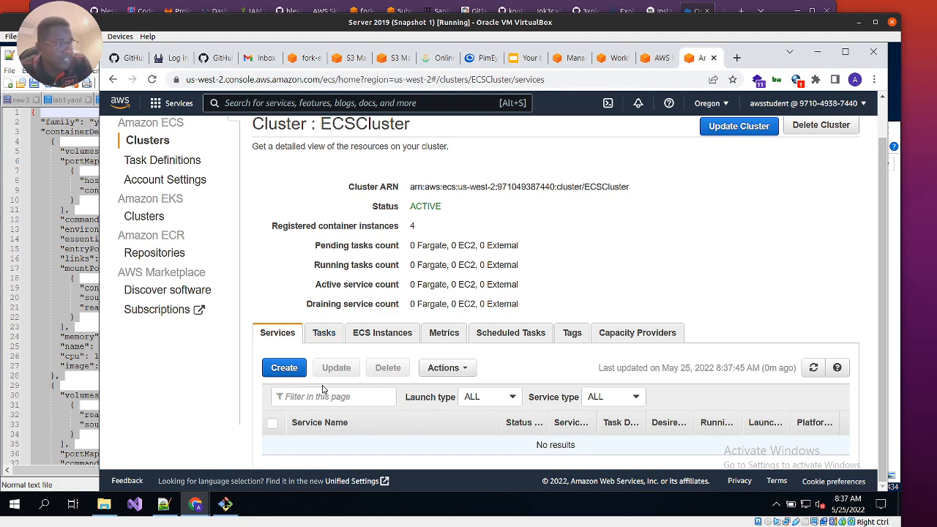
click(286, 369)
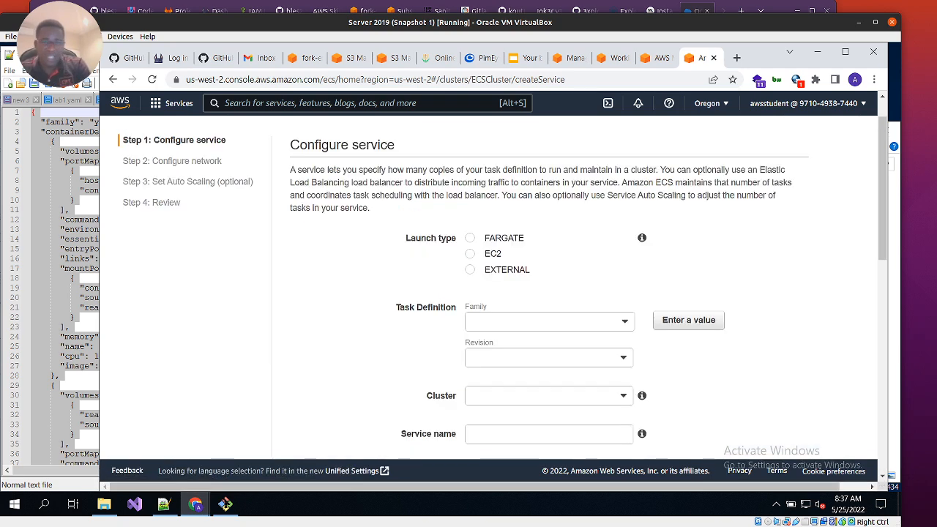
click(473, 255)
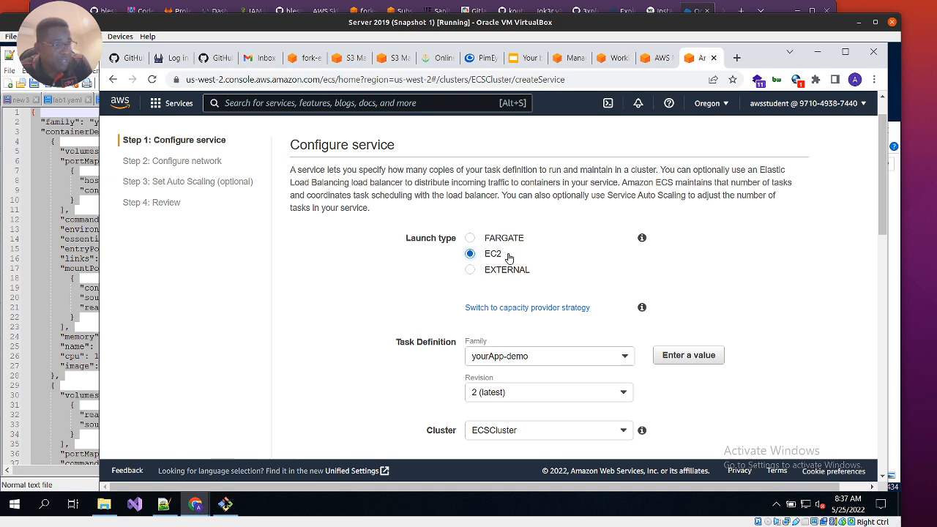
- Name the service myService1 and set its number of tasks to 1
scroll(529, 359, down, 2)
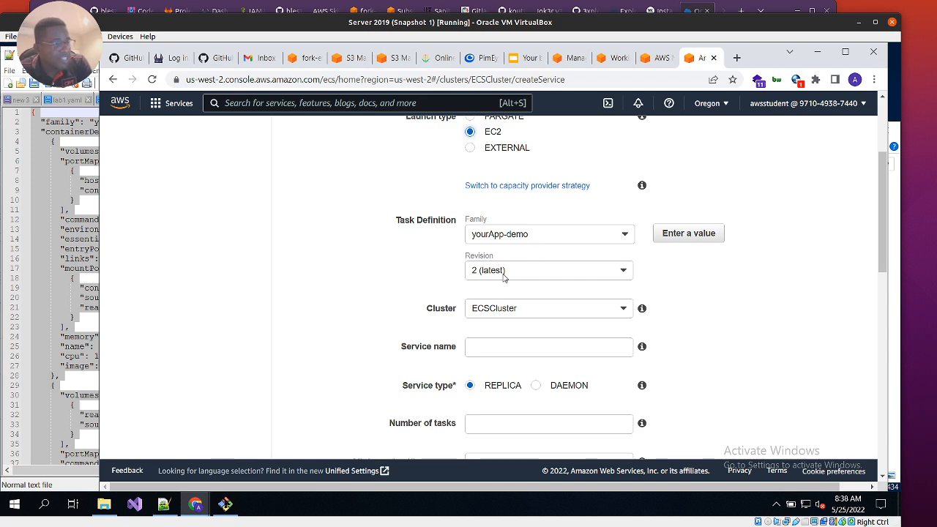
click(488, 350)
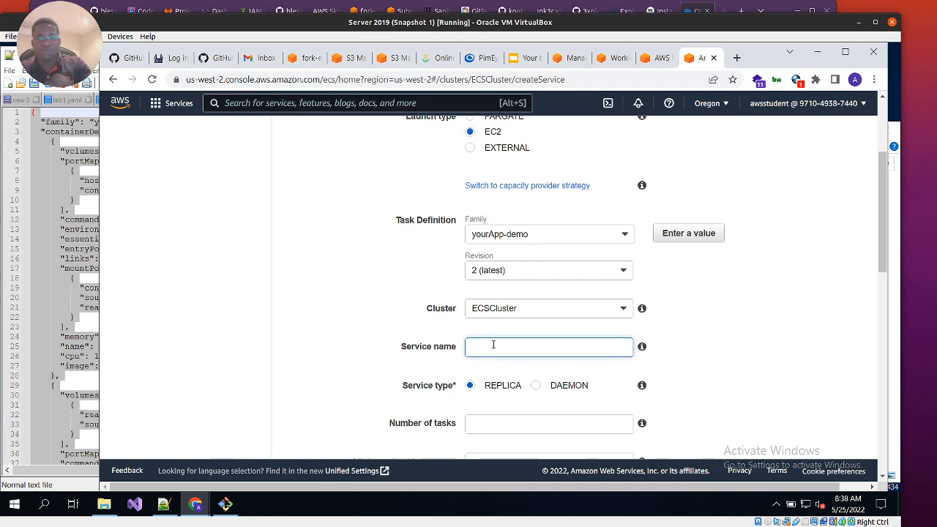
text(myService1)
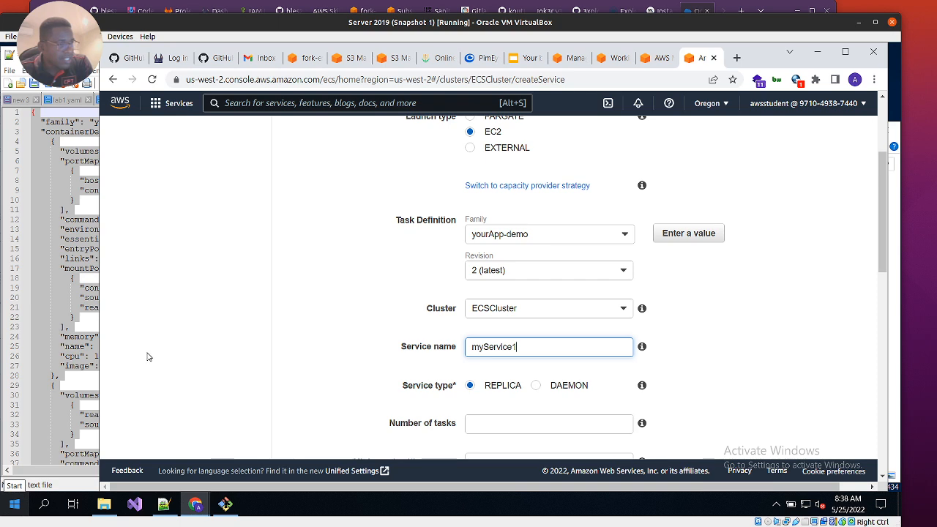
scroll(396, 357, down, 2)
click(503, 310)
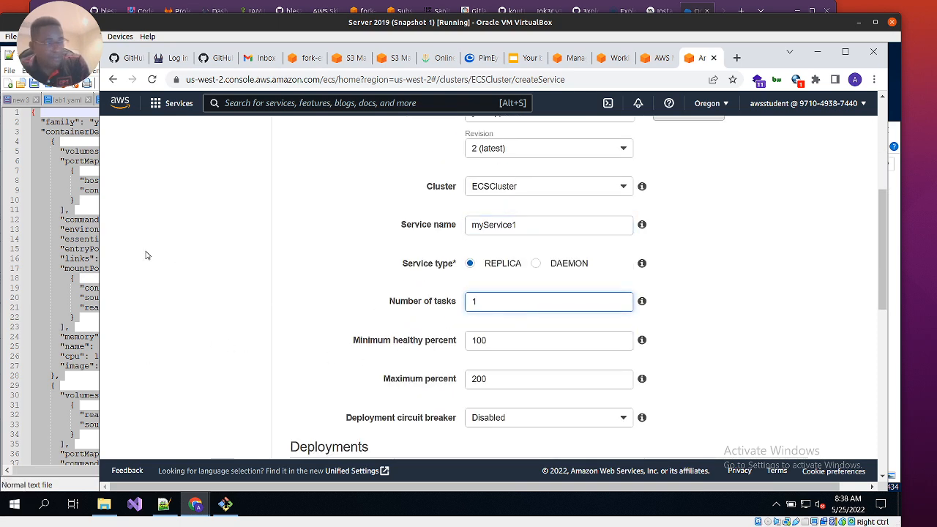
- Keep the deployment circuit breaker Disabled and the placement template AZ Balanced Spread, and continue to the network configuration
scroll(380, 306, down, 4)
scroll(483, 296, up, 1)
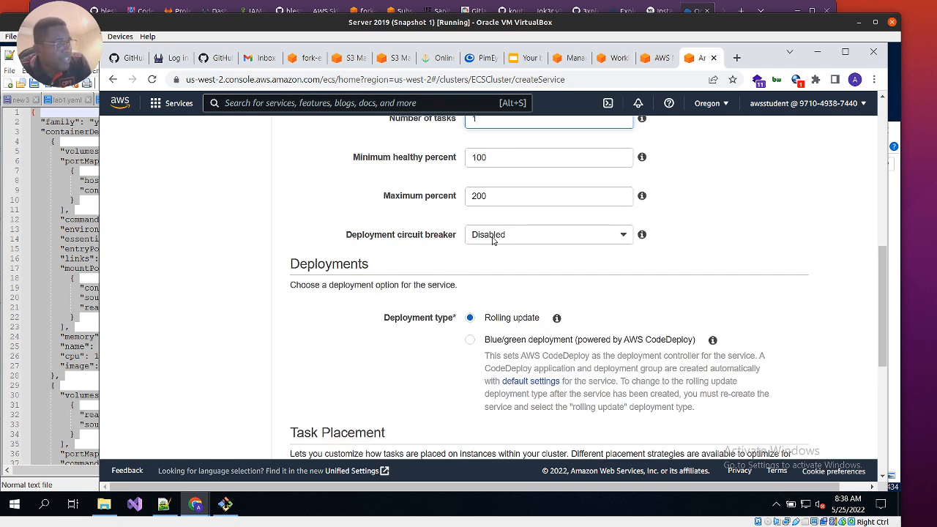
click(539, 240)
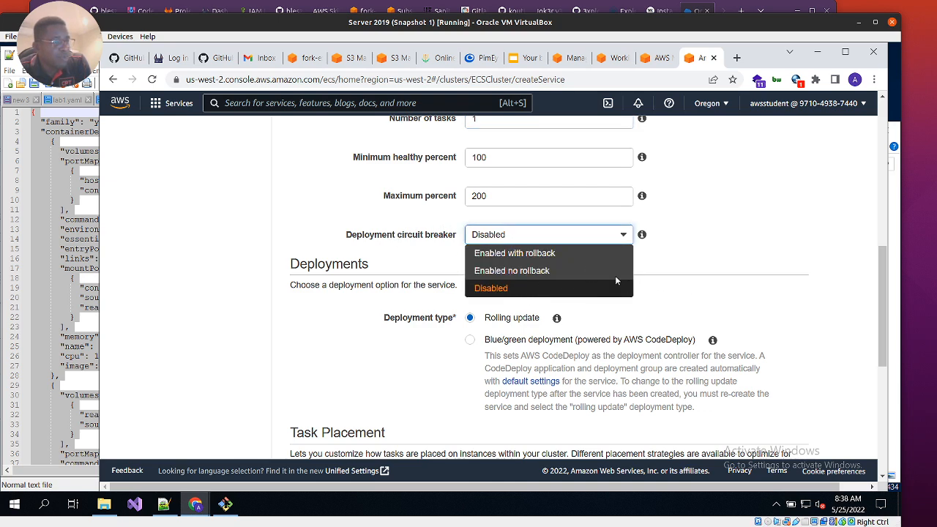
click(699, 257)
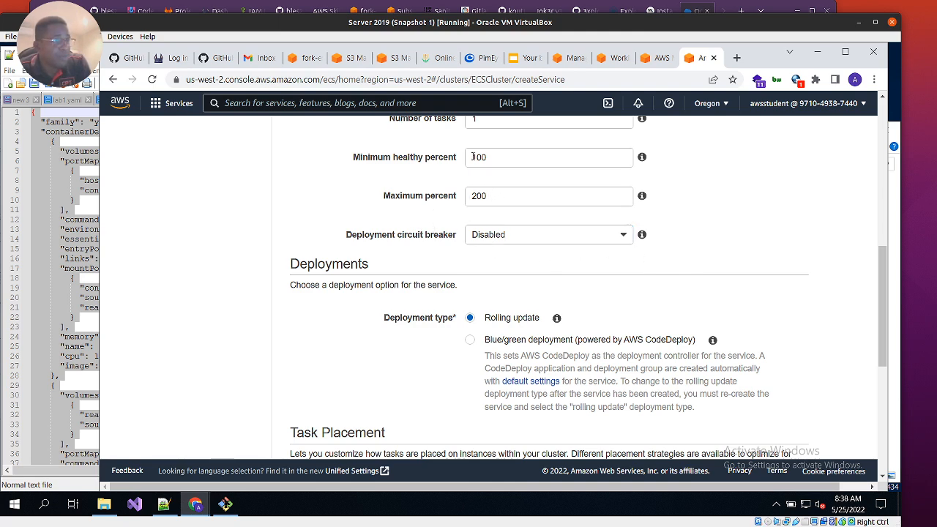
scroll(562, 392, down, 2)
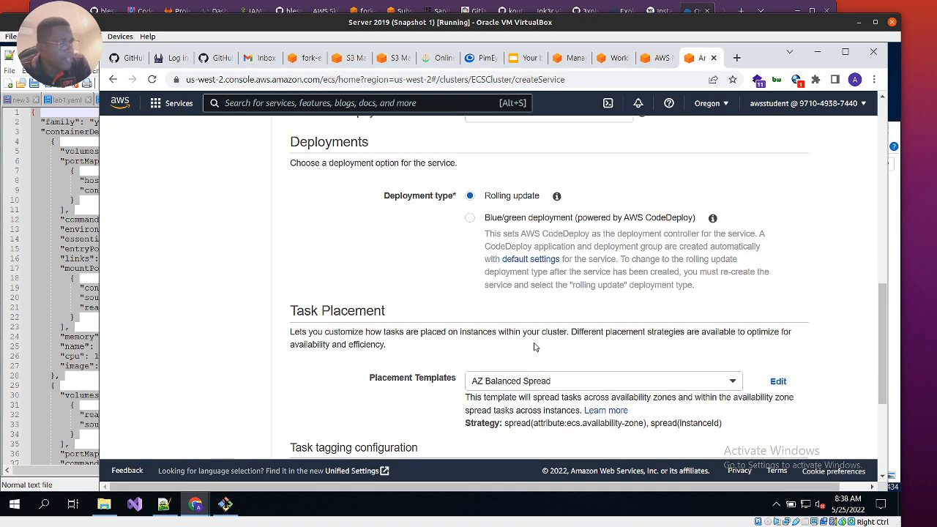
scroll(535, 332, down, 2)
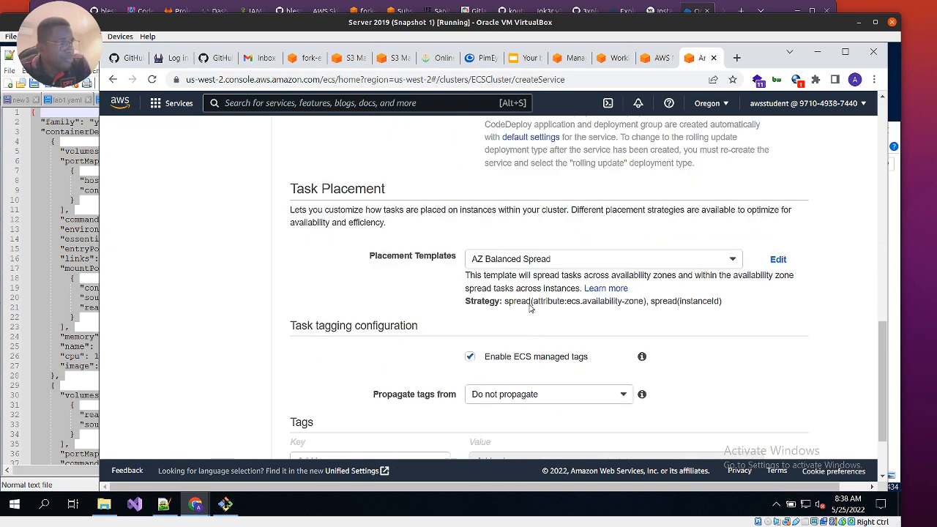
click(608, 261)
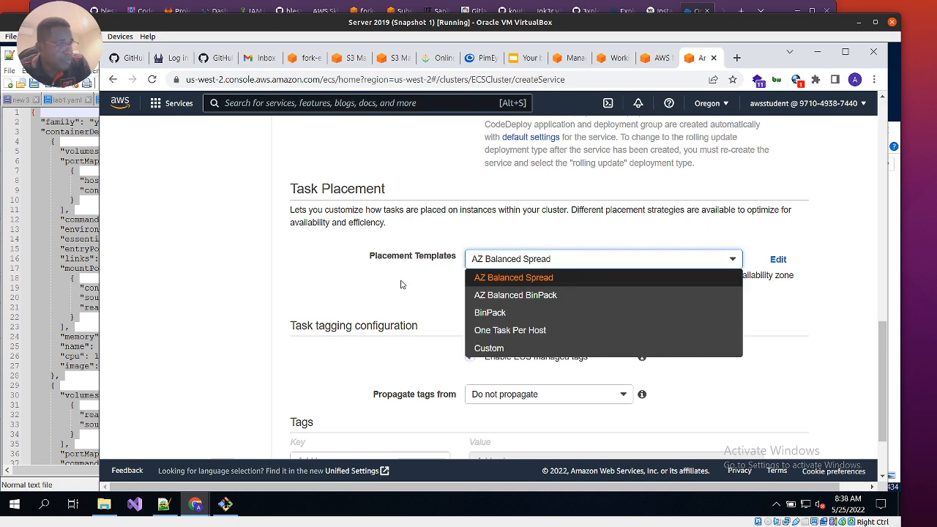
click(374, 289)
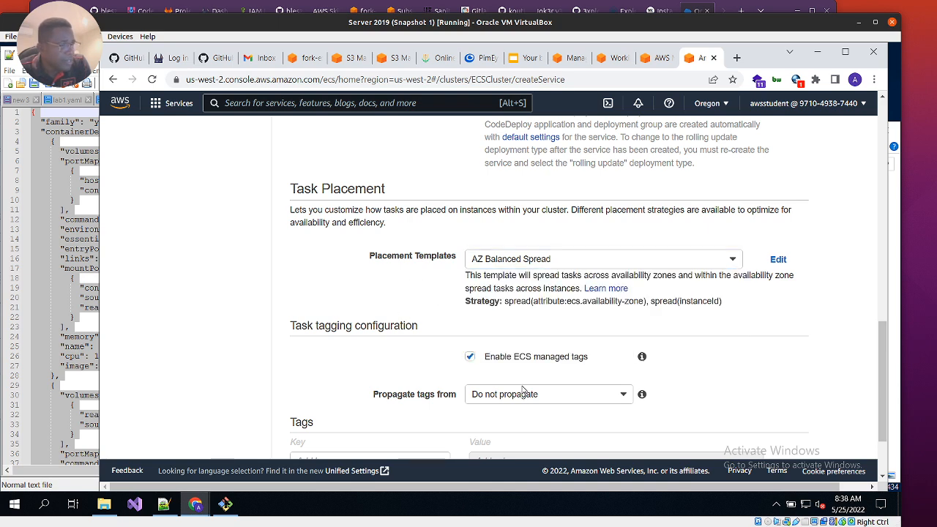
scroll(523, 393, down, 2)
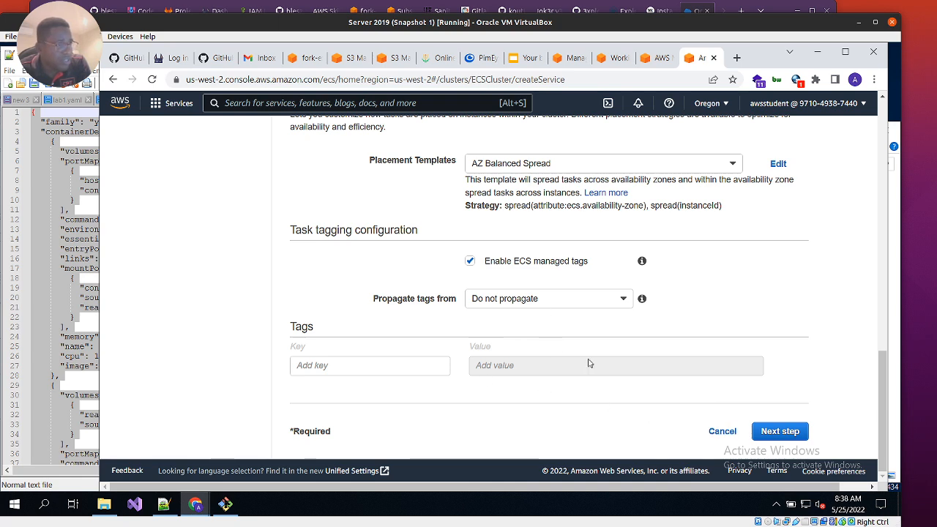
click(780, 433)
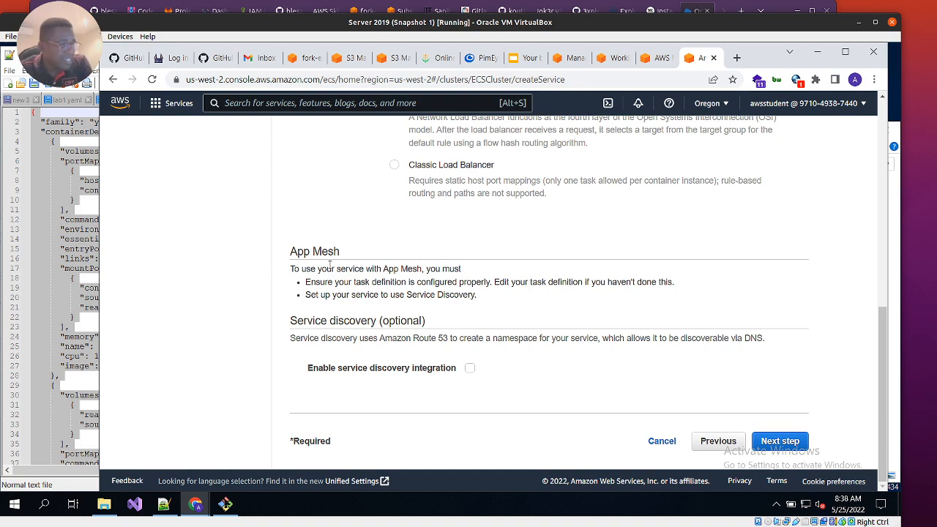
- Read the health check grace period and load balancing sections, and choose Network Load Balancer as the load balancer type
scroll(523, 251, up, 7)
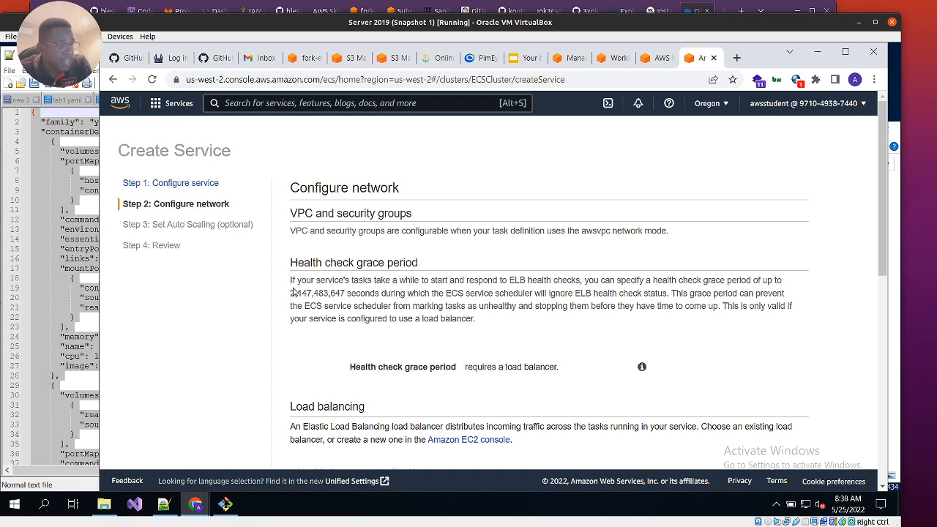
drag(478, 319, 303, 258)
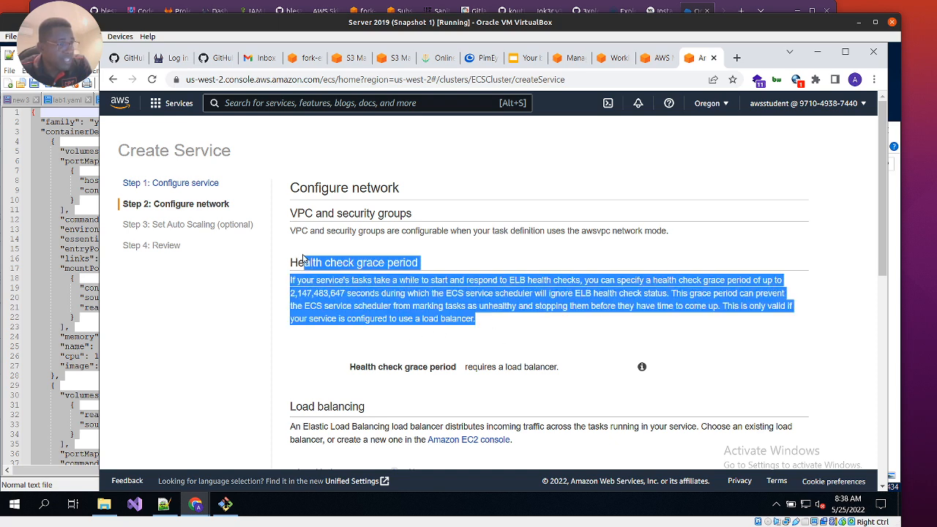
scroll(530, 379, down, 3)
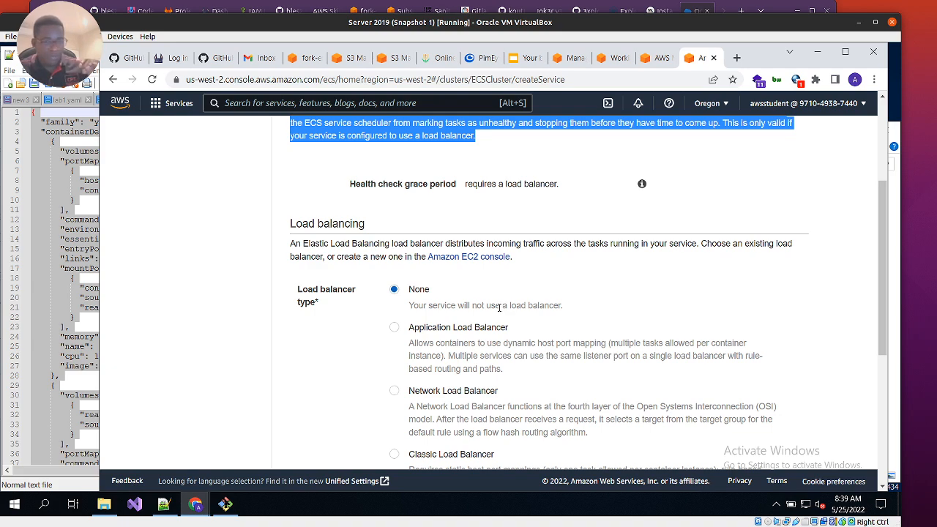
scroll(475, 419, down, 2)
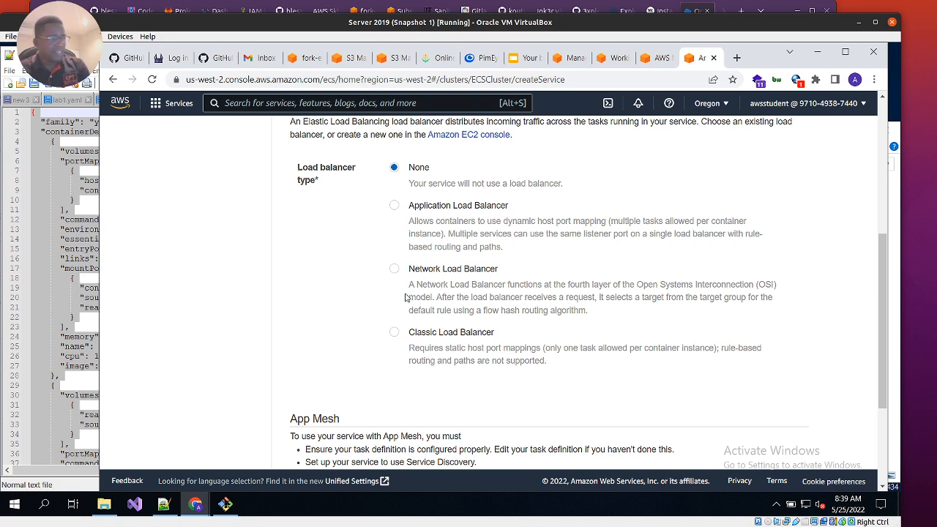
click(394, 269)
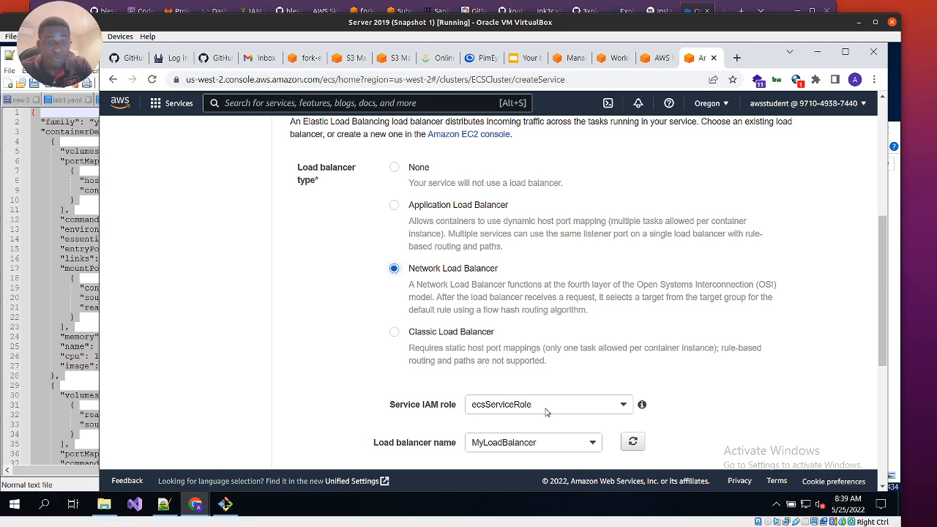
- Check the service IAM role and load balancer choices, keeping ecsServiceRole and MyLoadBalancer
scroll(621, 387, down, 1)
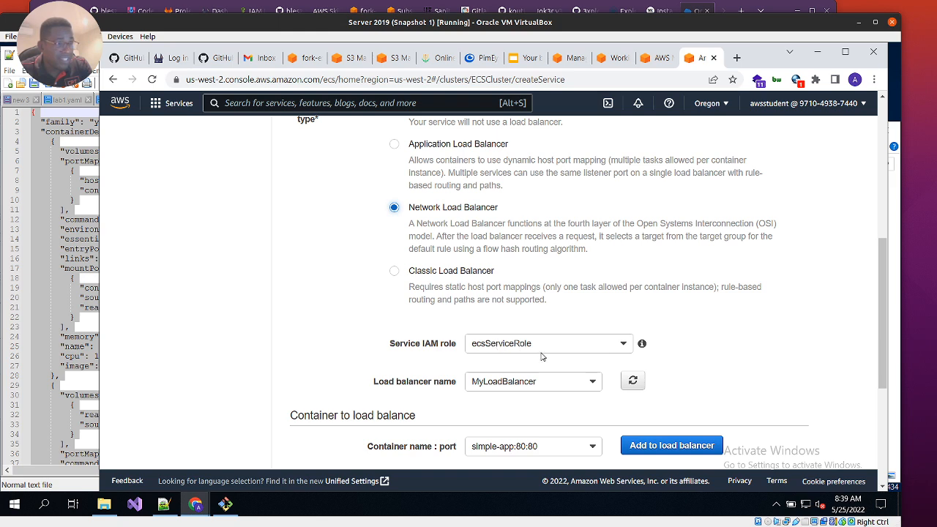
click(623, 343)
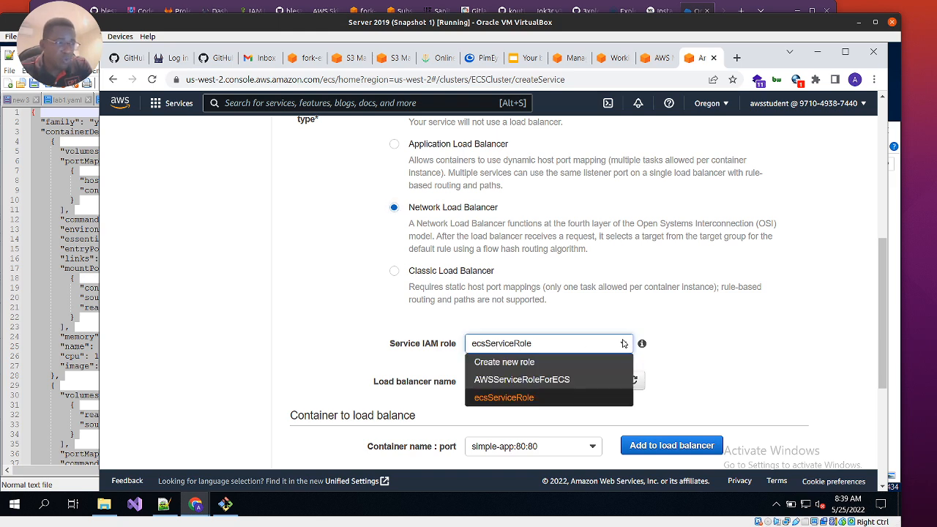
click(743, 366)
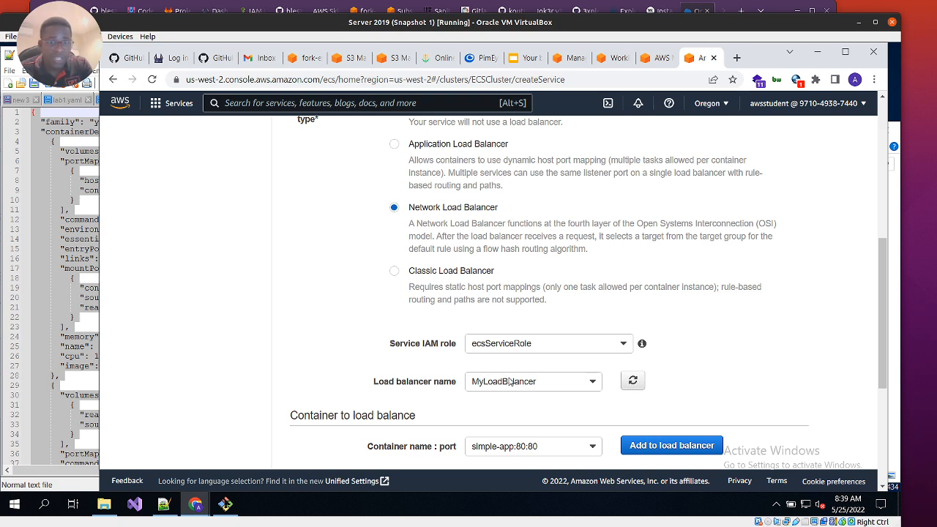
click(565, 385)
click(680, 397)
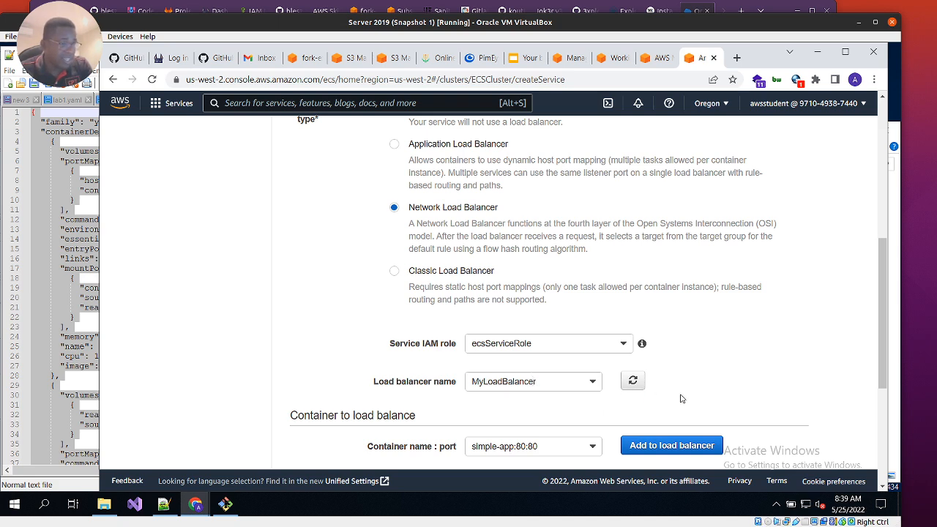
- Compare the container choice with the simple-app port mappings in the task definition JSON, and add simple-app:80:80 to the load balancer
scroll(448, 407, down, 3)
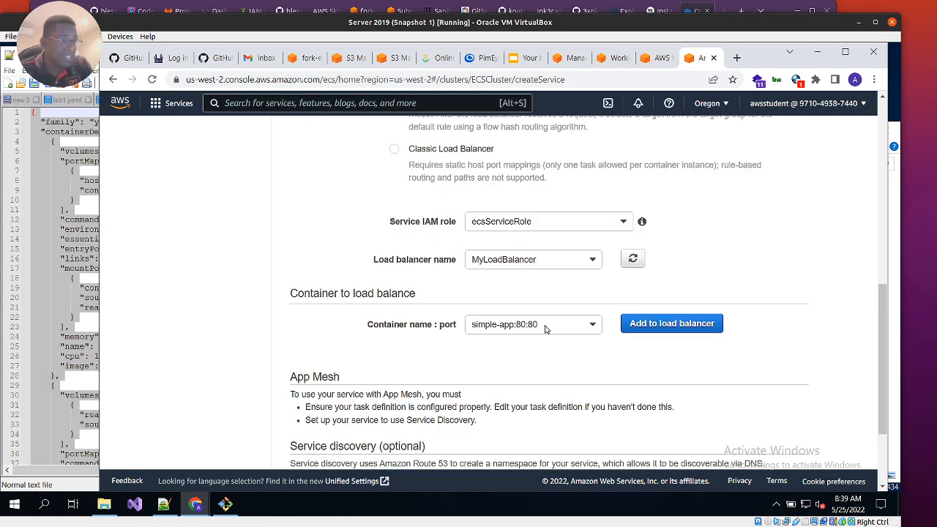
click(567, 331)
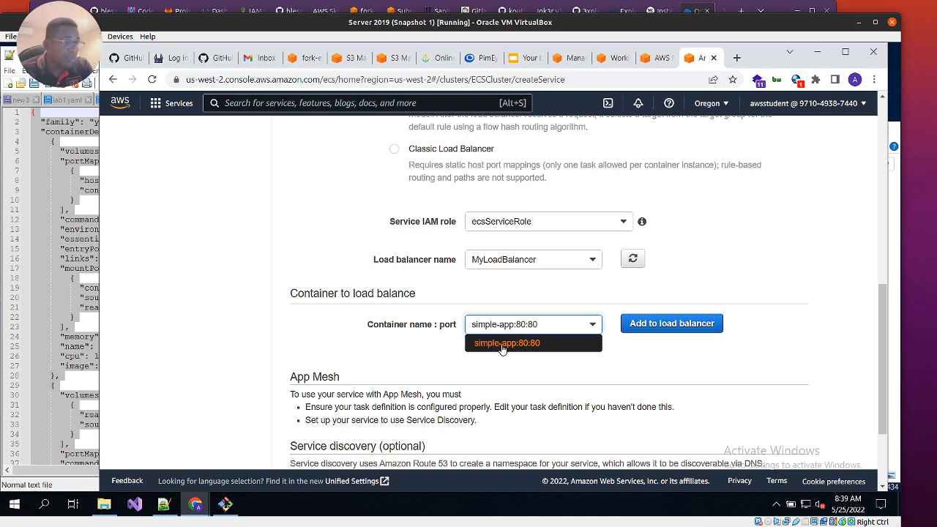
click(406, 359)
click(65, 310)
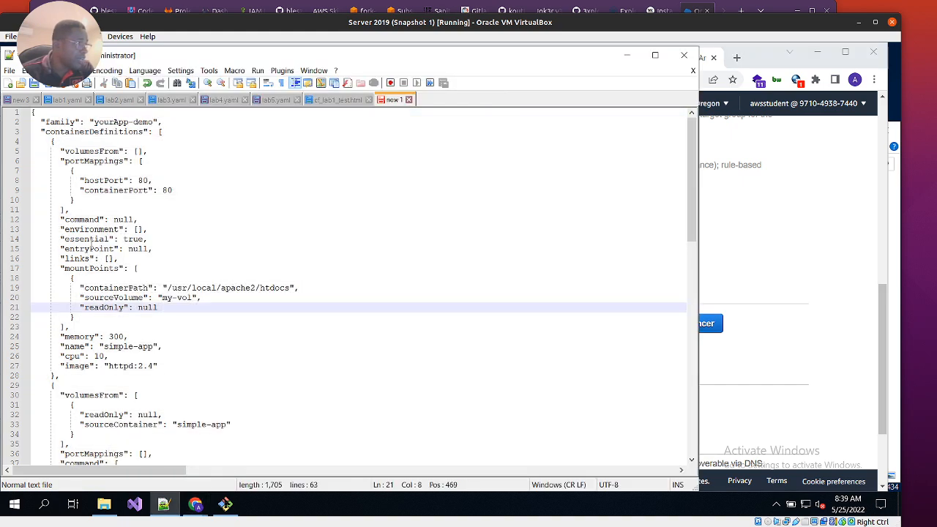
click(808, 334)
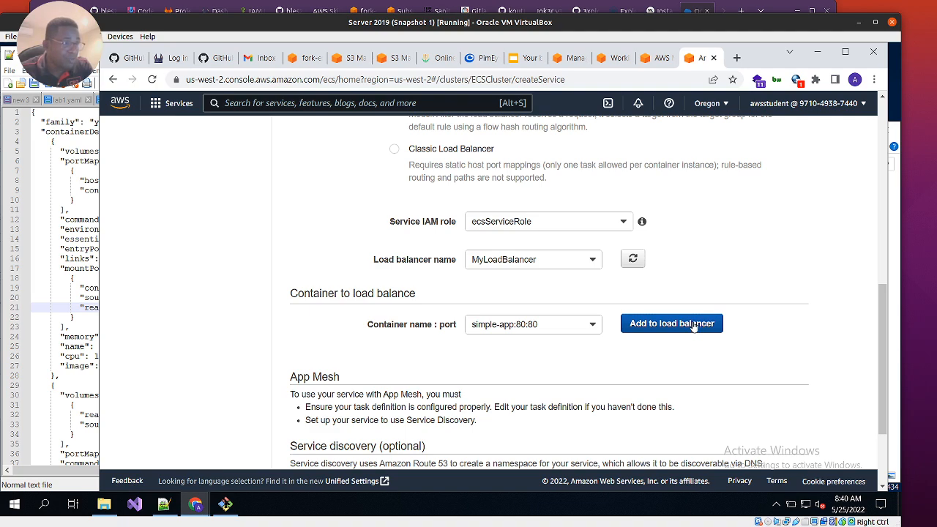
scroll(559, 371, down, 2)
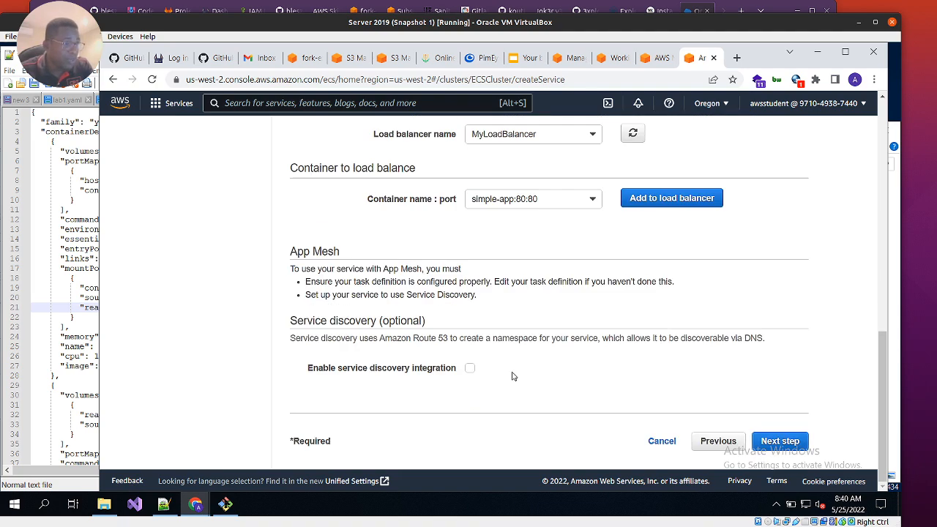
scroll(518, 360, up, 2)
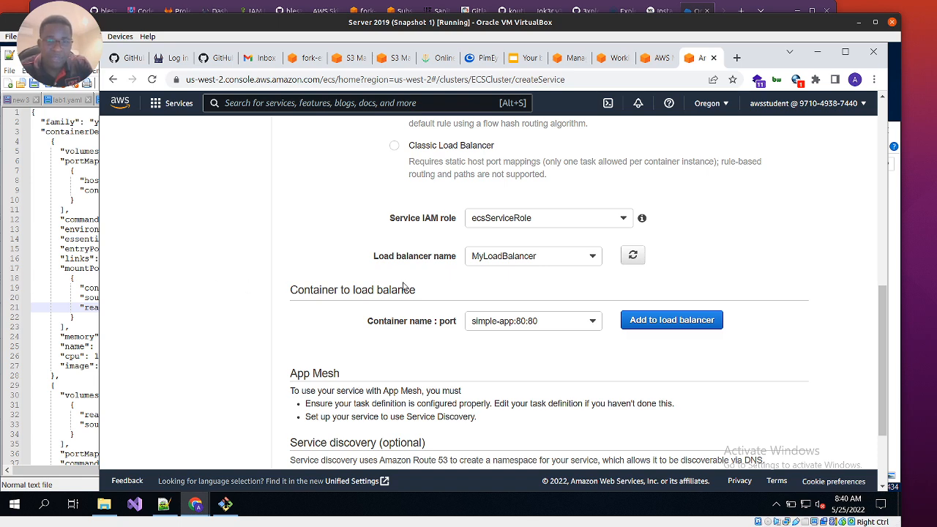
click(683, 323)
- Set the simple-app production listener port to 80:TCP and keep myTargetGroup as its target group
scroll(492, 366, down, 2)
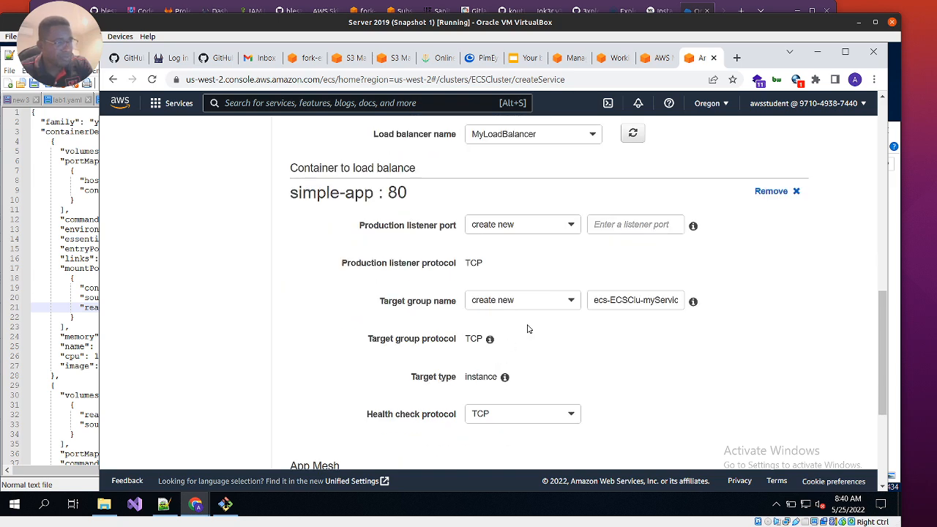
click(544, 231)
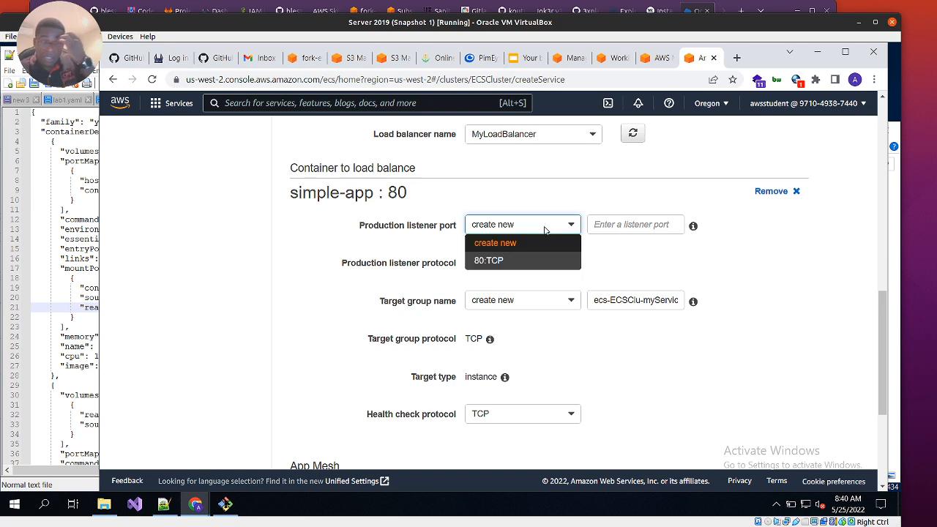
click(510, 262)
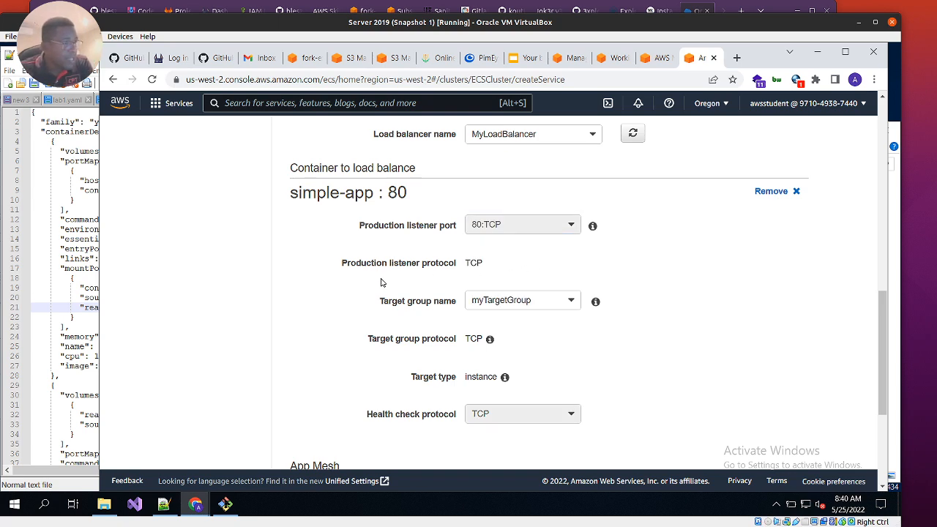
click(534, 305)
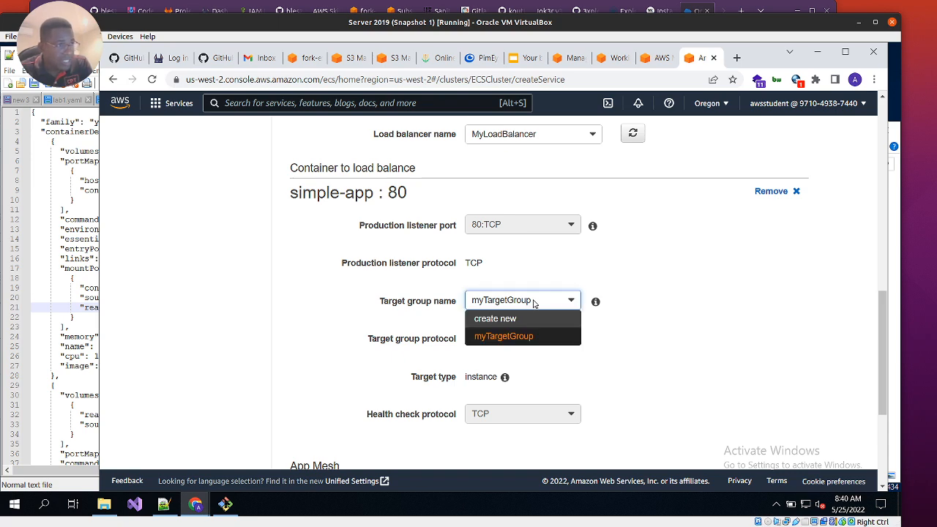
click(501, 338)
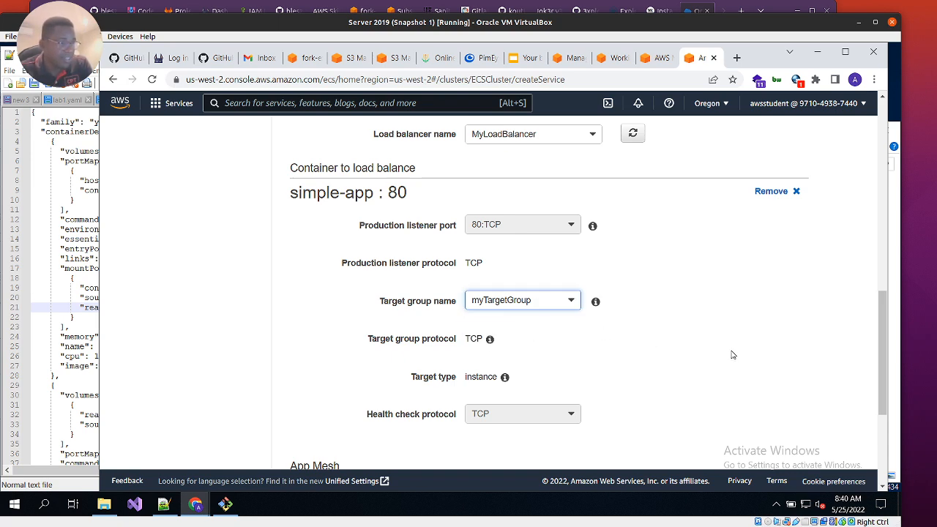
- Leave service discovery integration off and the service's desired count unadjusted, and continue to the review
scroll(402, 381, down, 2)
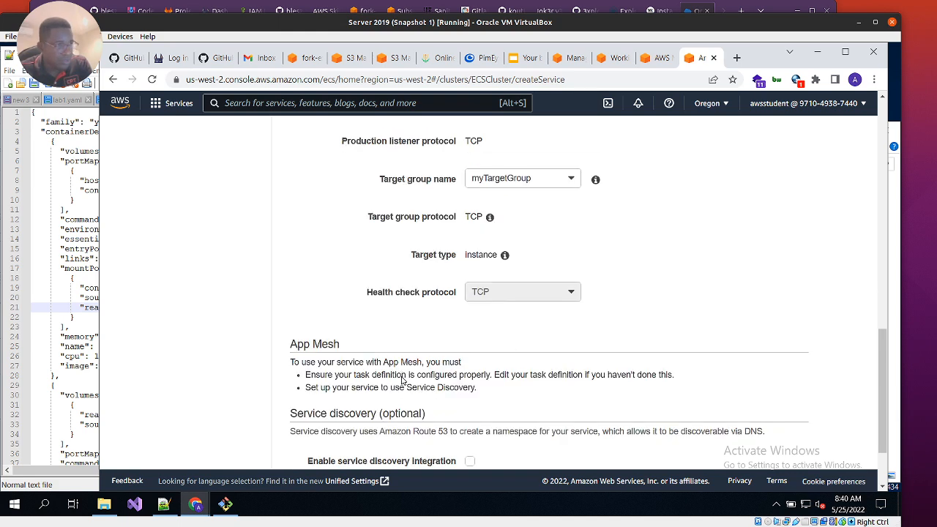
scroll(402, 381, down, 1)
scroll(448, 304, up, 1)
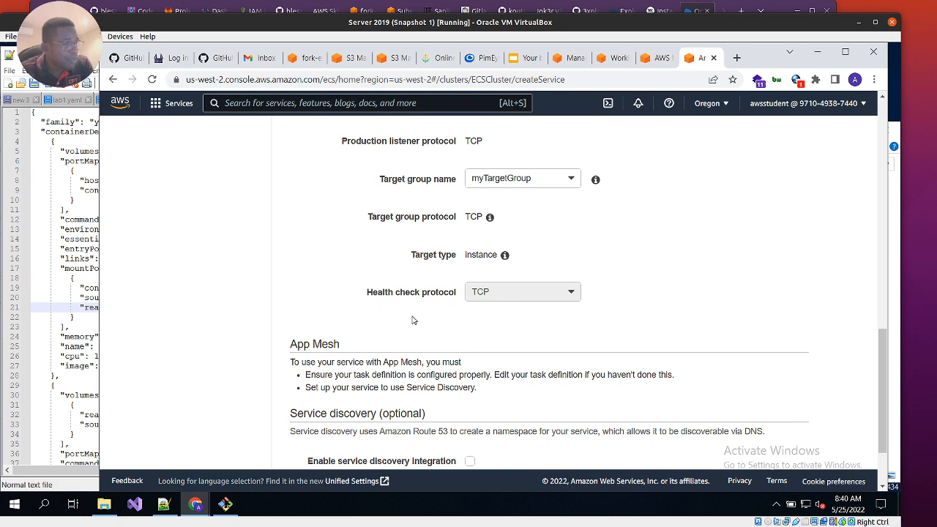
scroll(448, 355, down, 2)
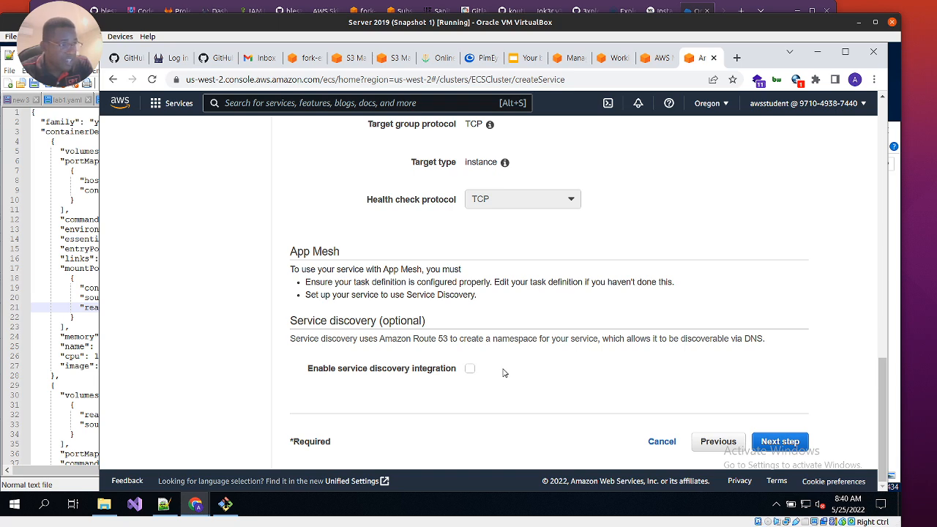
click(780, 441)
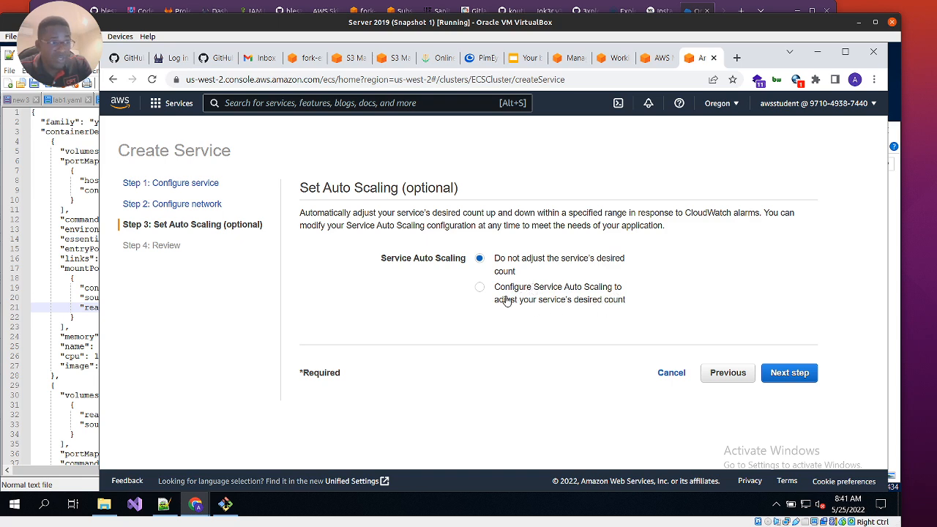
click(789, 372)
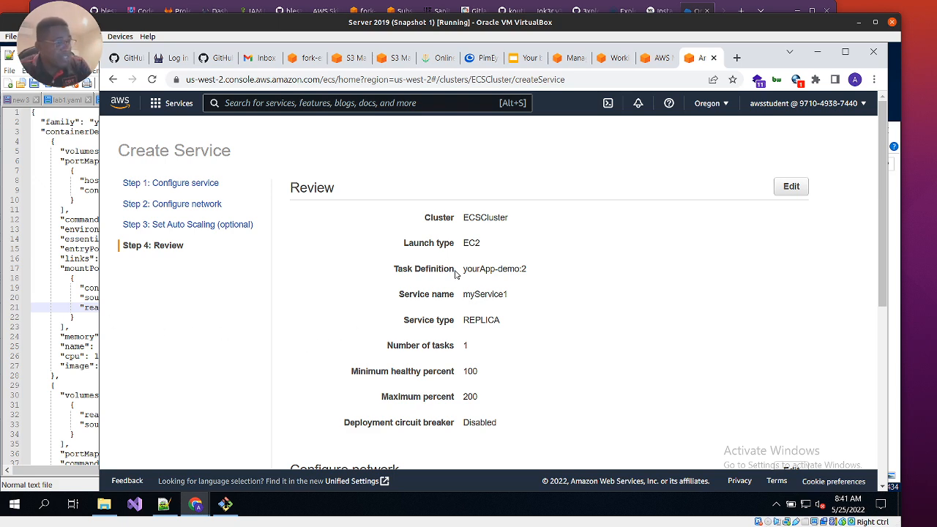
- Review the service, network and auto scaling settings, and create the service
scroll(455, 274, down, 3)
scroll(453, 283, down, 3)
scroll(455, 281, up, 5)
scroll(455, 281, down, 5)
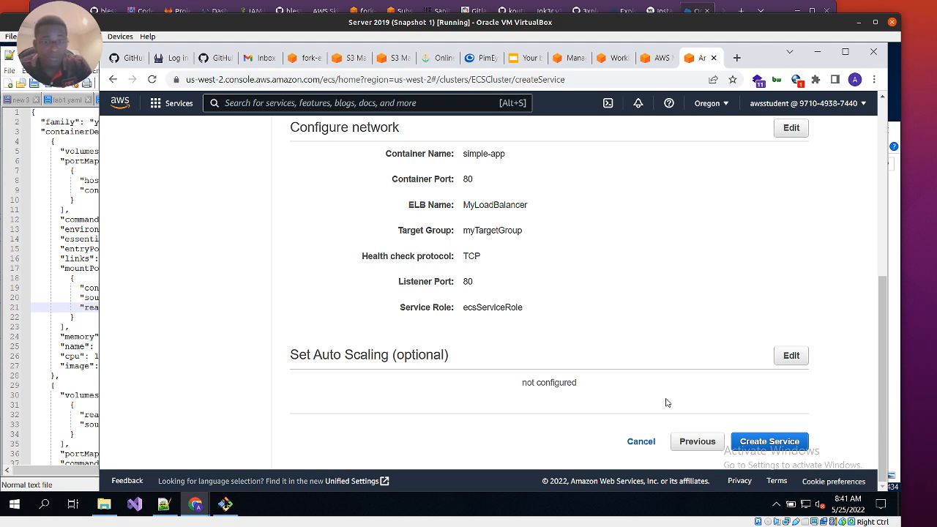
click(768, 442)
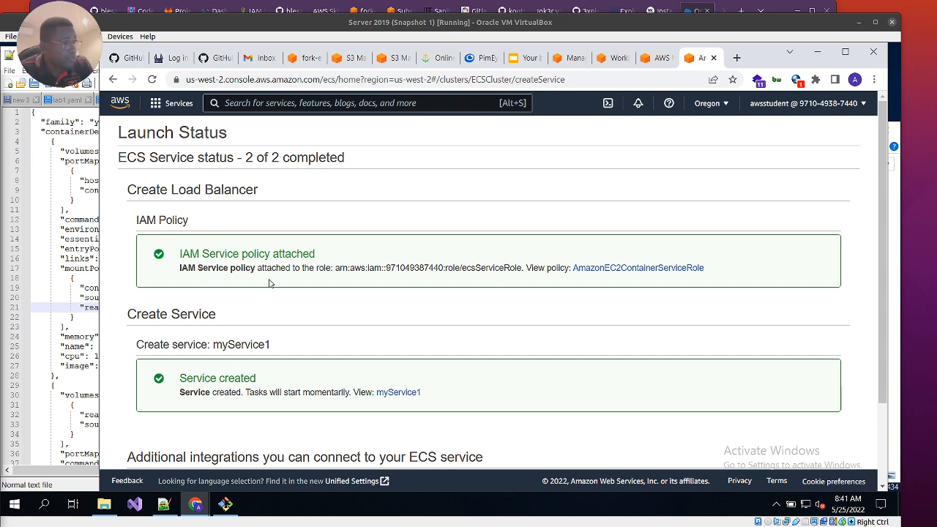
- Open the newly created myService1 and examine its status, task counts and running tasks
scroll(301, 374, down, 3)
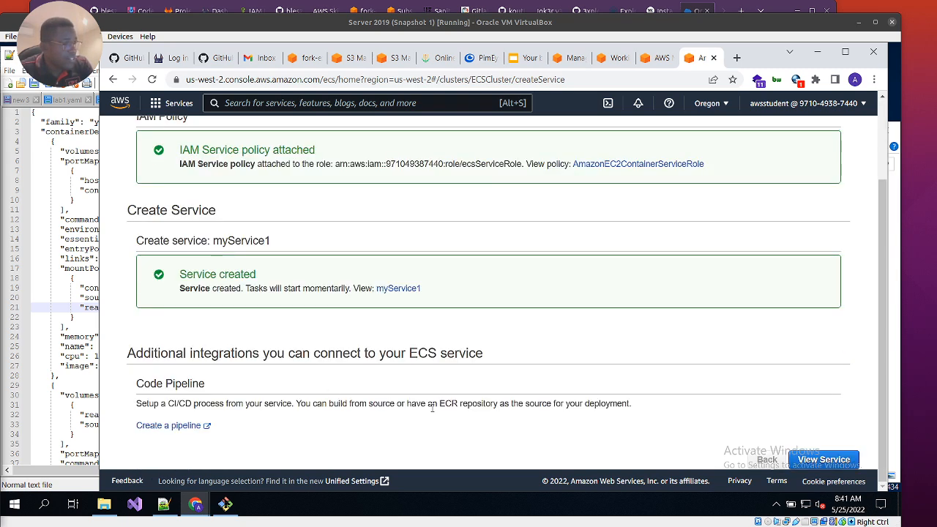
click(802, 458)
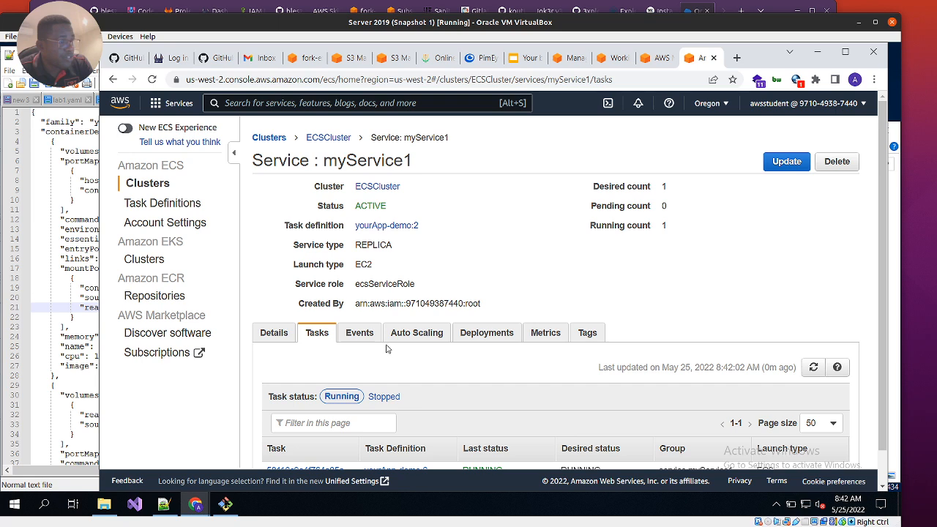
scroll(383, 353, down, 1)
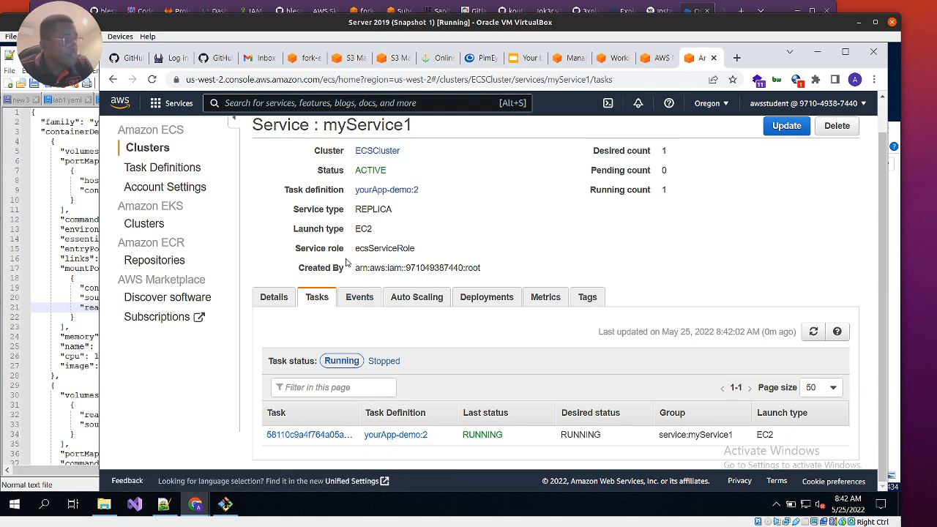
scroll(366, 205, up, 1)
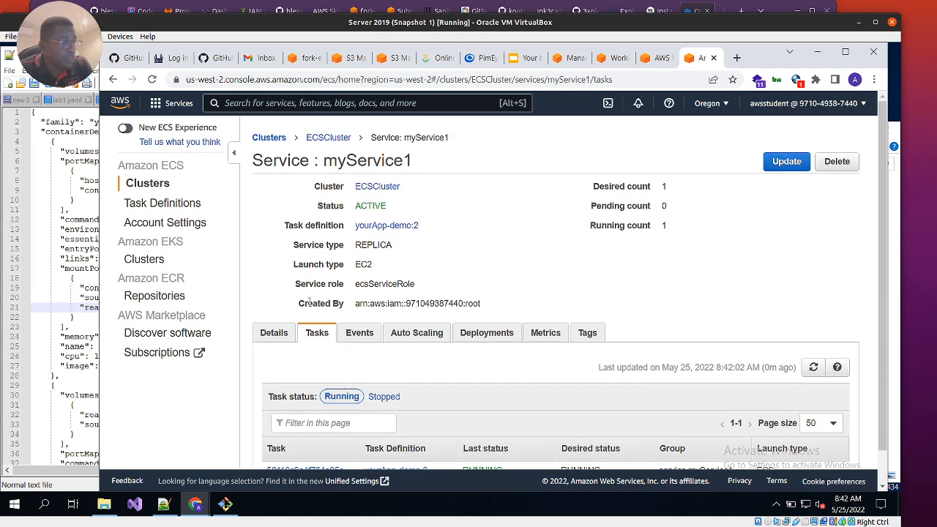
- Examine the load balancing details, tasks and event messages of myService1
click(290, 337)
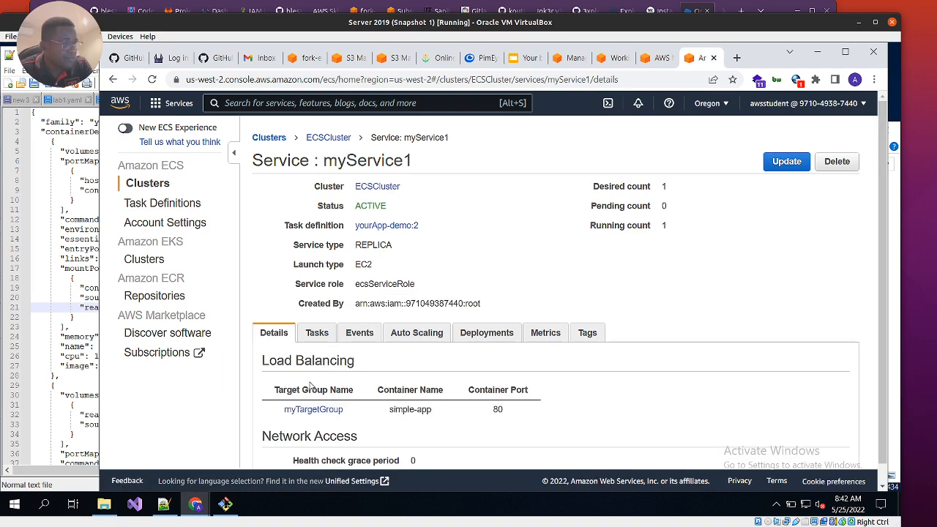
scroll(392, 381, down, 1)
scroll(381, 362, up, 1)
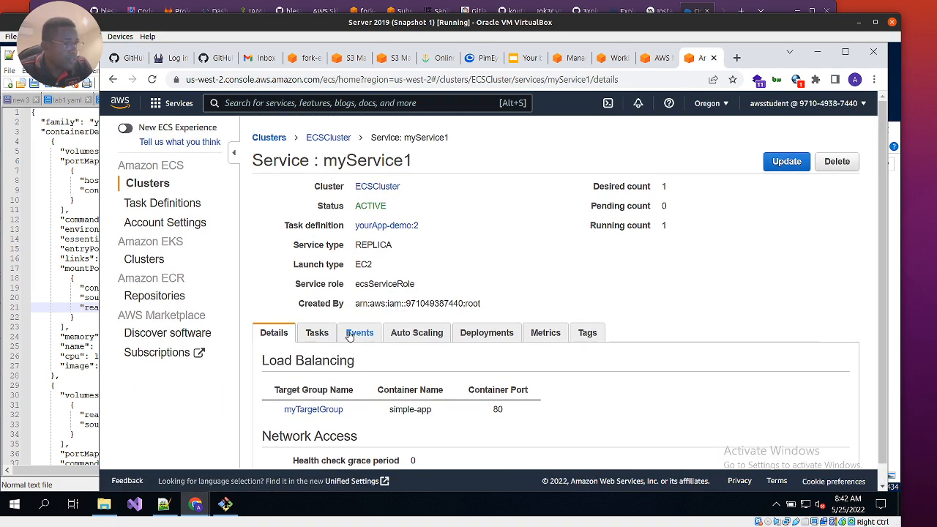
click(315, 335)
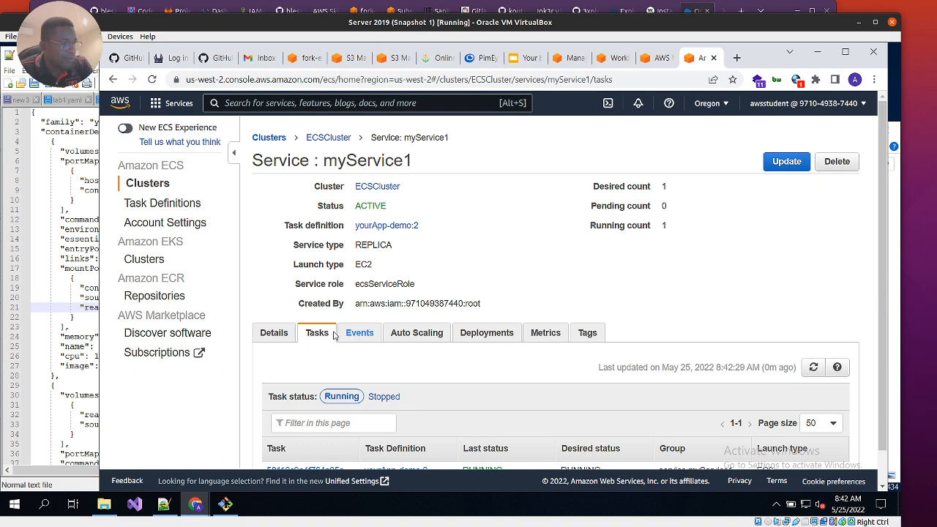
click(359, 335)
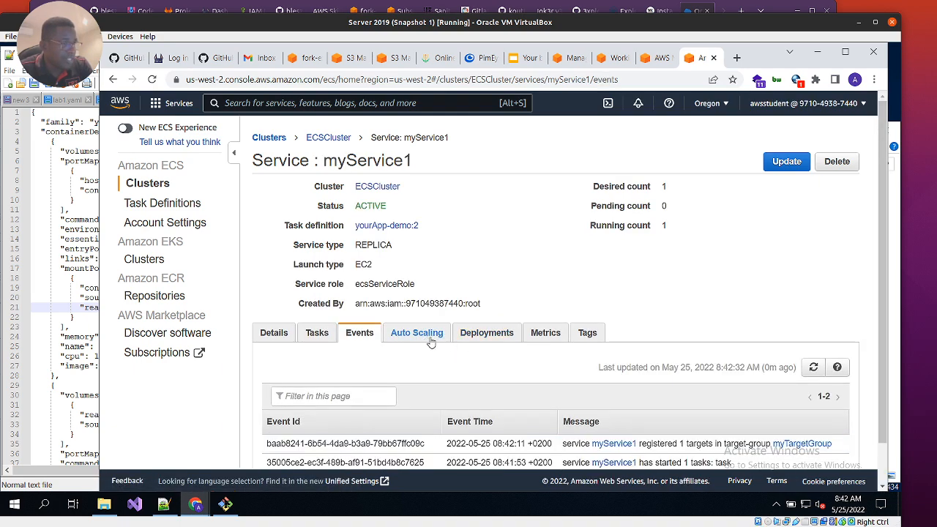
scroll(428, 352, down, 1)
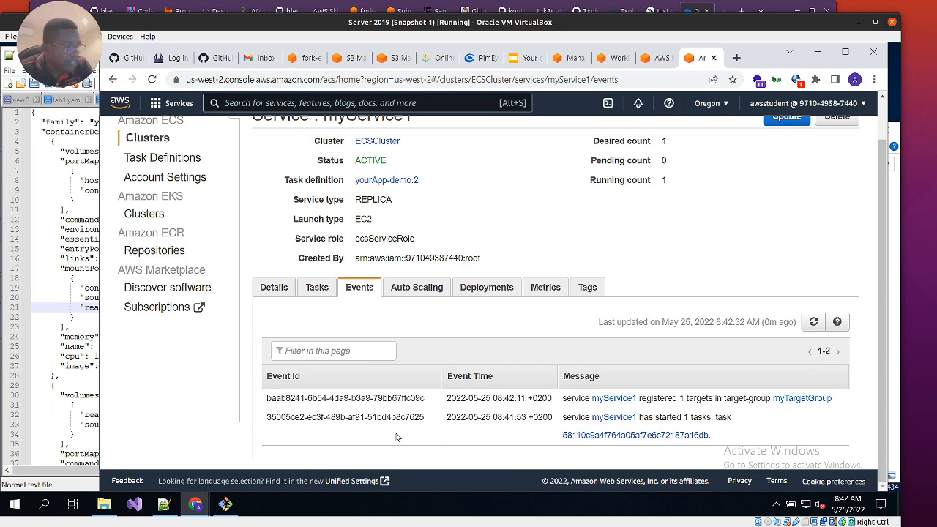
- Check the auto scaling configuration of myService1 and its CPU and memory utilization charts
click(424, 290)
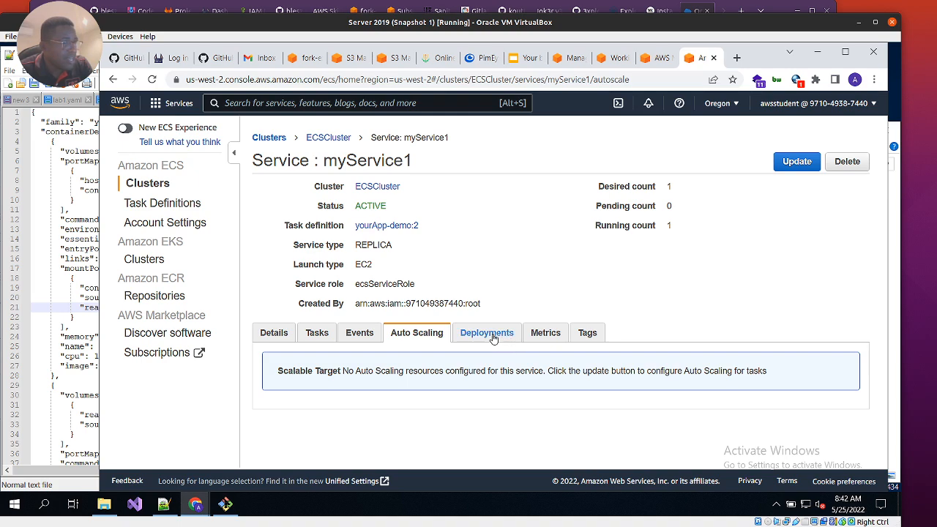
click(543, 335)
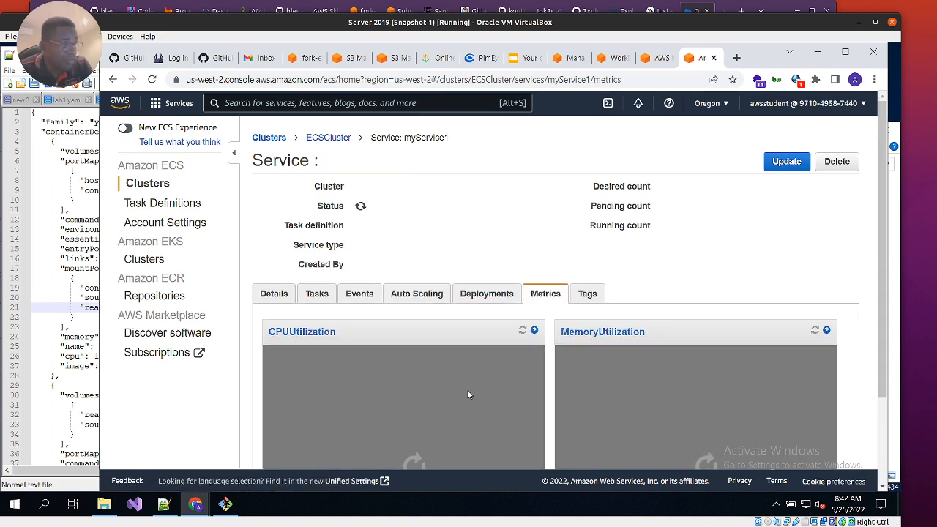
scroll(467, 390, down, 2)
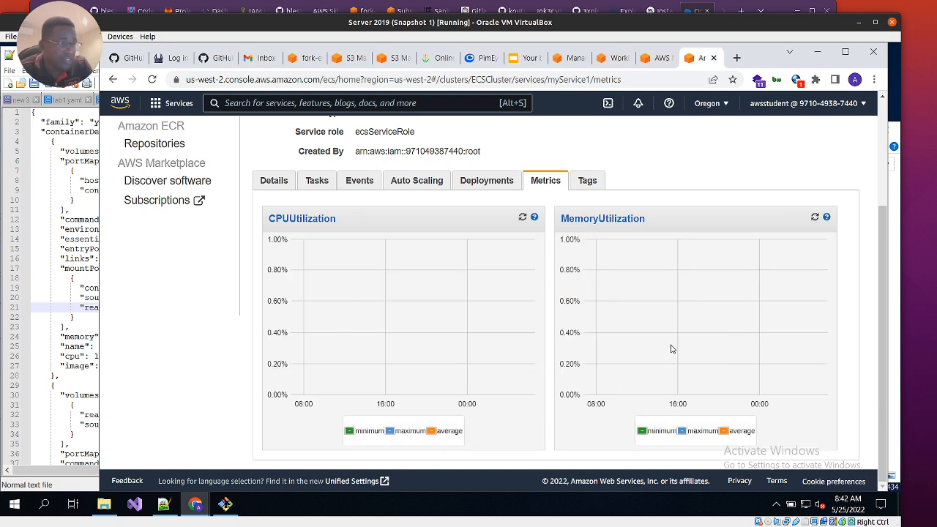
scroll(641, 333, up, 2)
- Examine the health of the registered targets in myTargetGroup, and view its load balancer MyLoadBalancer
click(317, 333)
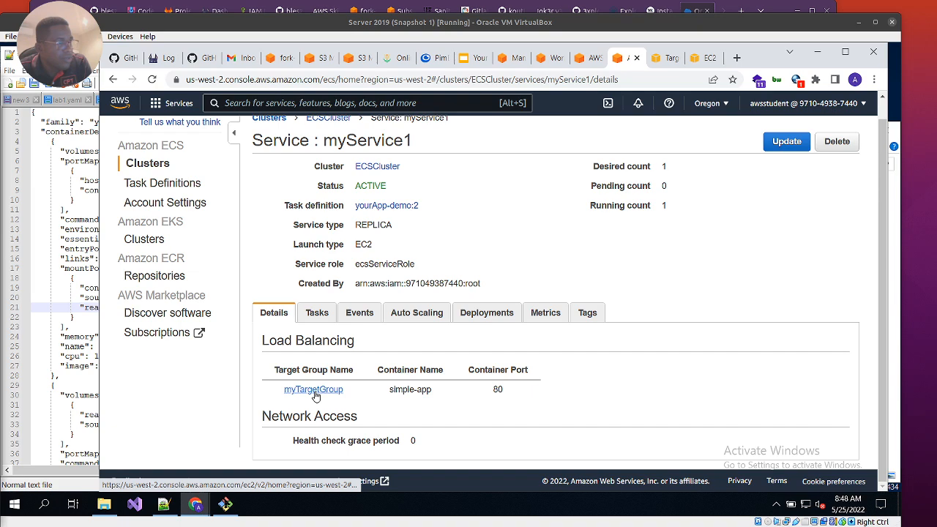
click(671, 60)
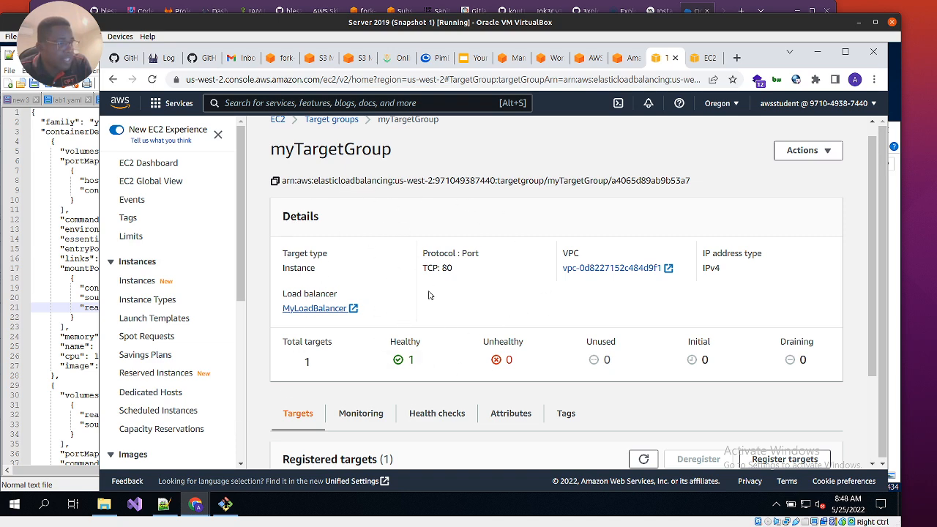
scroll(423, 303, down, 2)
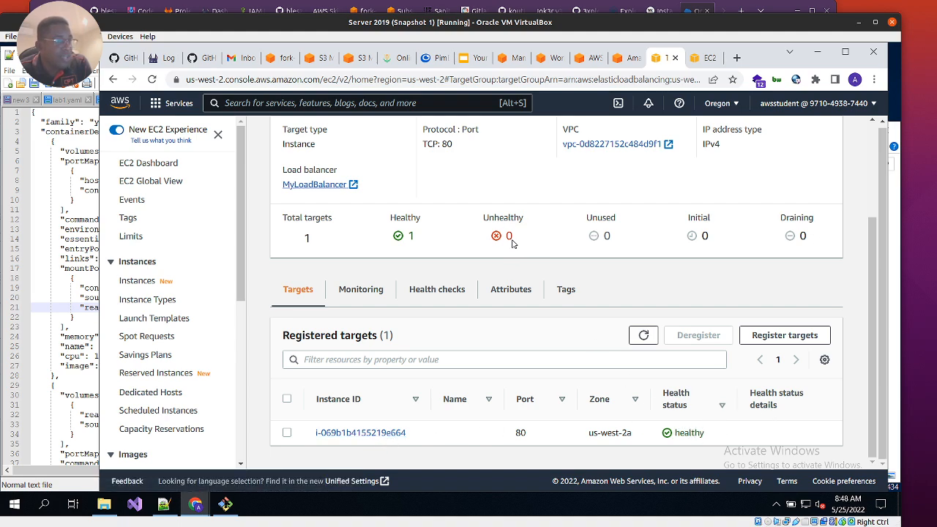
scroll(514, 232, up, 2)
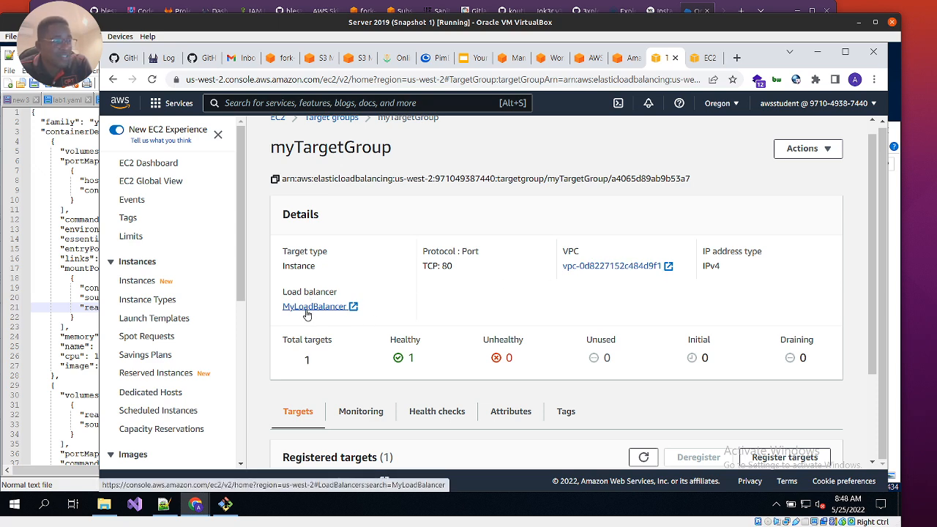
click(708, 59)
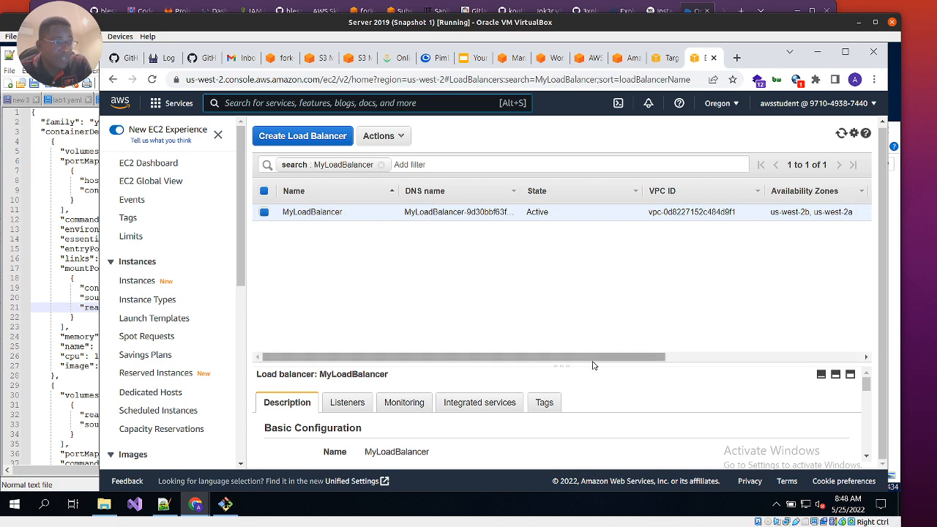
- Copy the DNS name from MyLoadBalancer's description and open it in a new browser tab
drag(593, 358, 437, 363)
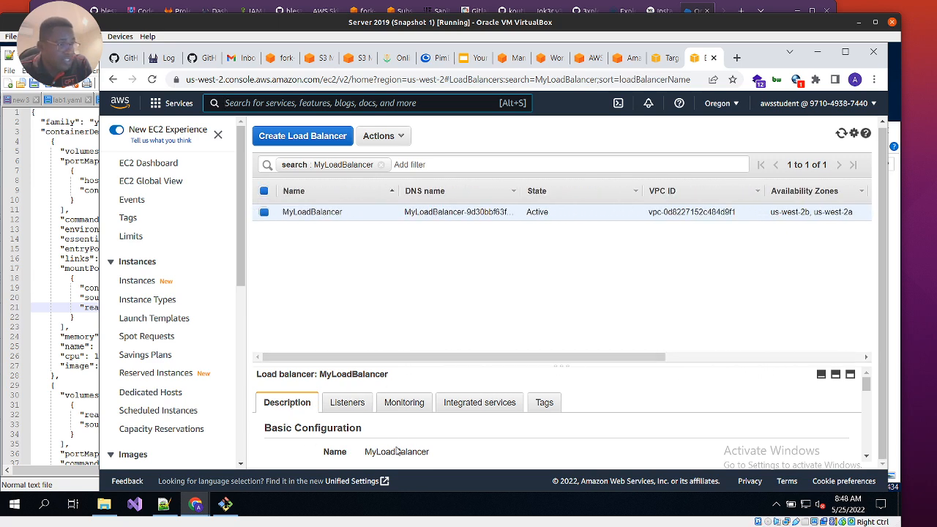
drag(866, 385, 869, 399)
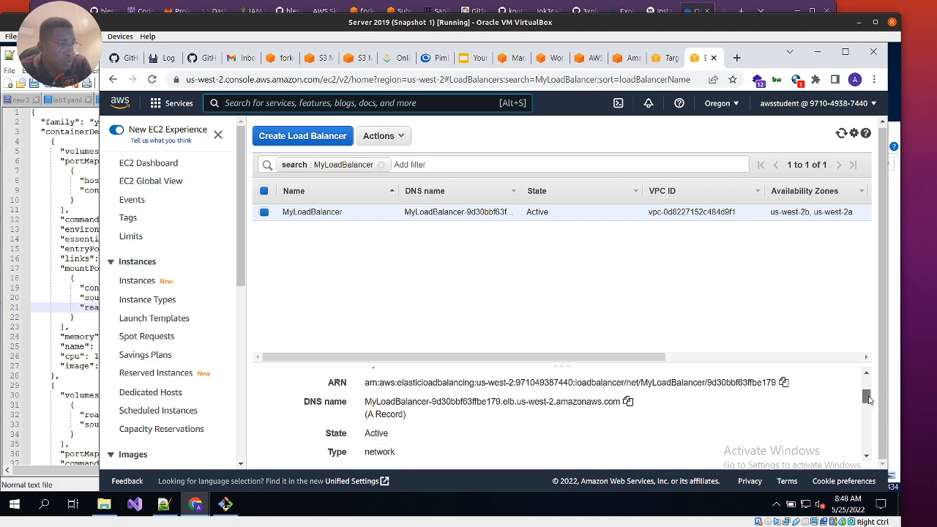
click(627, 402)
key(ctrl+t)
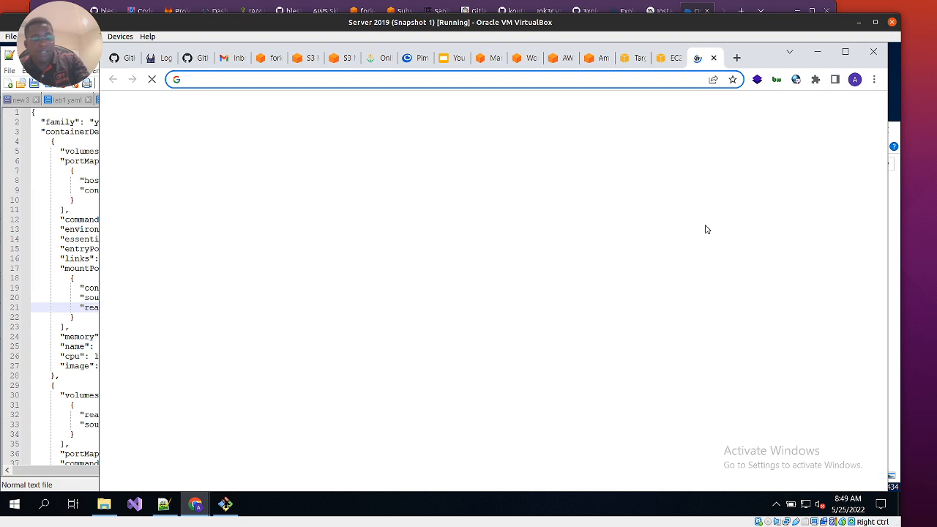
key(ctrl+v)
key(Return)
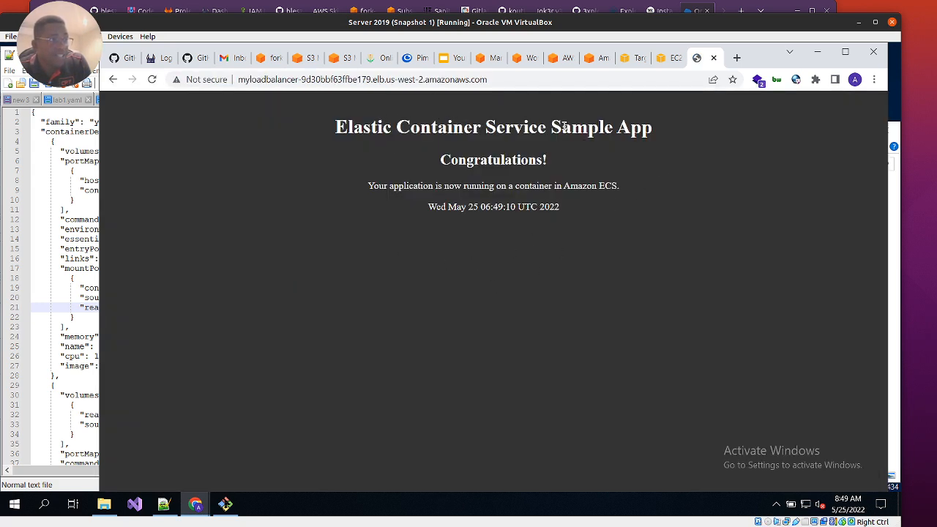
- Compare the container command in the new 1 task definition in Notepad++ with the date line on the sample app page
click(70, 307)
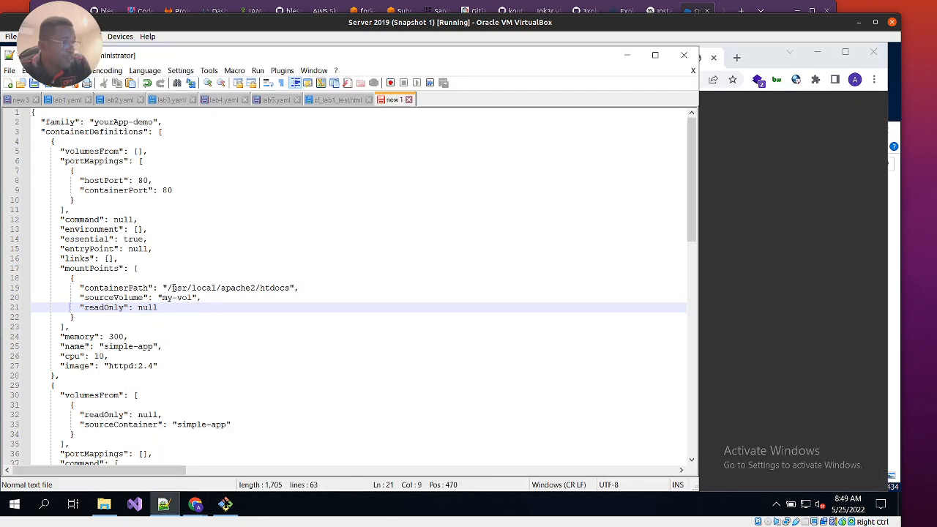
scroll(231, 310, down, 4)
scroll(257, 276, up, 4)
scroll(271, 260, down, 5)
drag(341, 326, 693, 327)
click(796, 231)
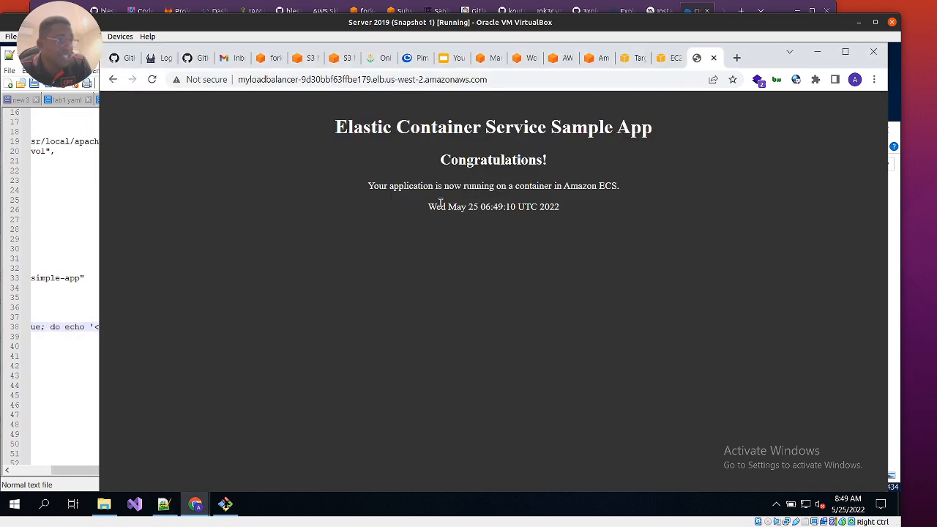
drag(425, 210, 551, 208)
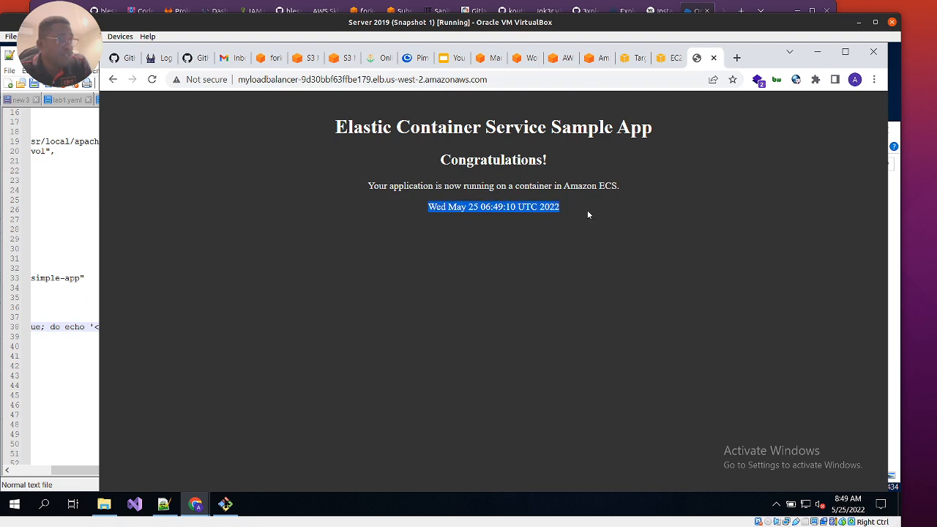
click(581, 211)
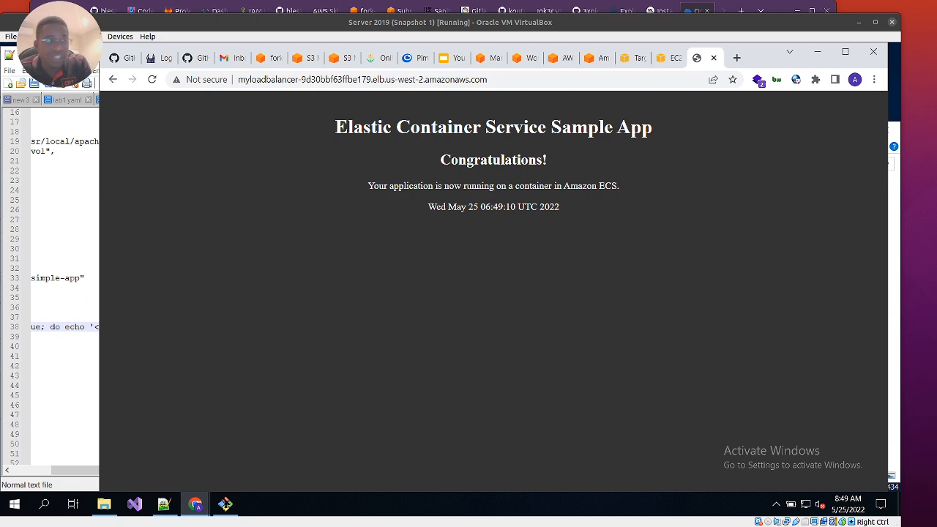
- Start a new revision of the yourApp-demo task definition in the ECS console and open its JSON configuration
click(597, 59)
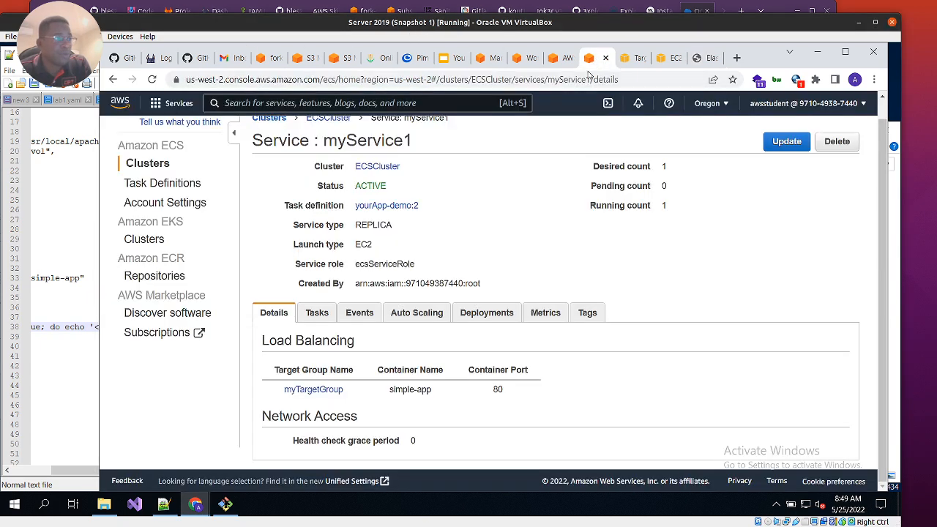
click(570, 62)
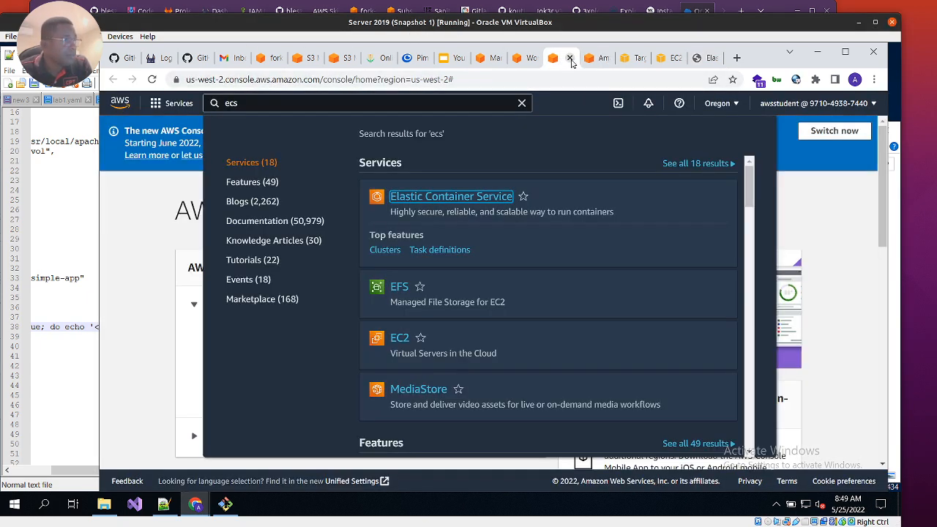
click(608, 58)
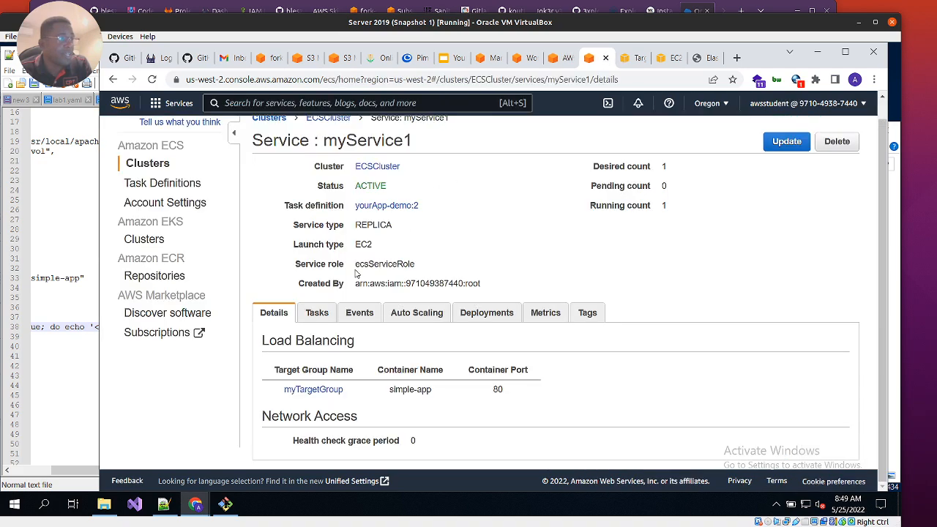
click(168, 182)
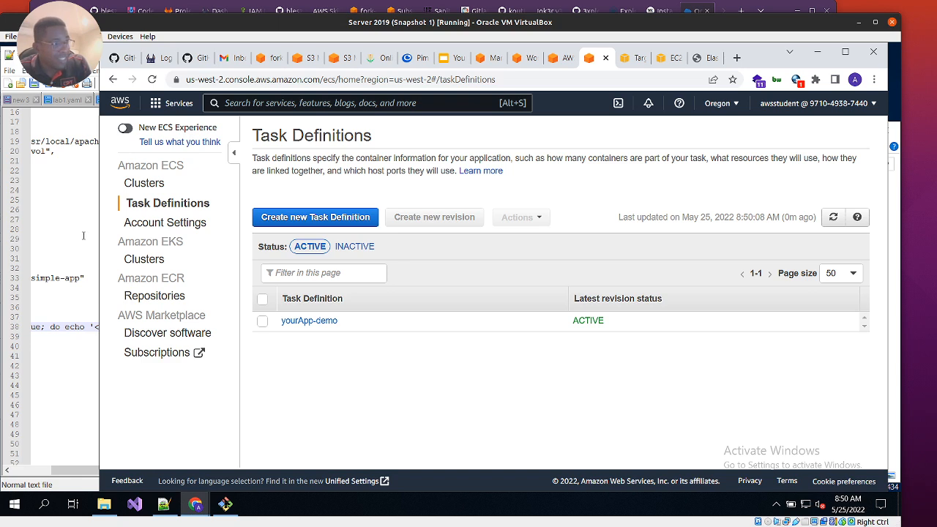
click(261, 323)
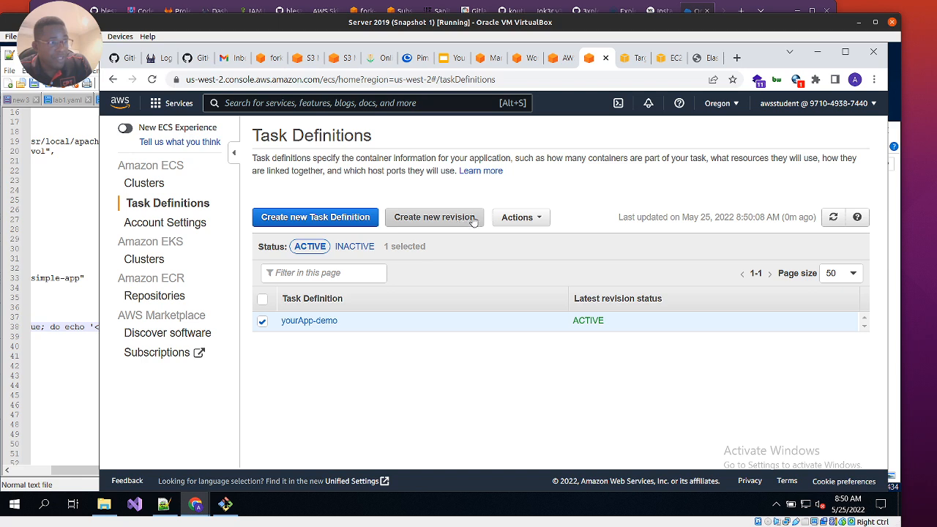
click(537, 219)
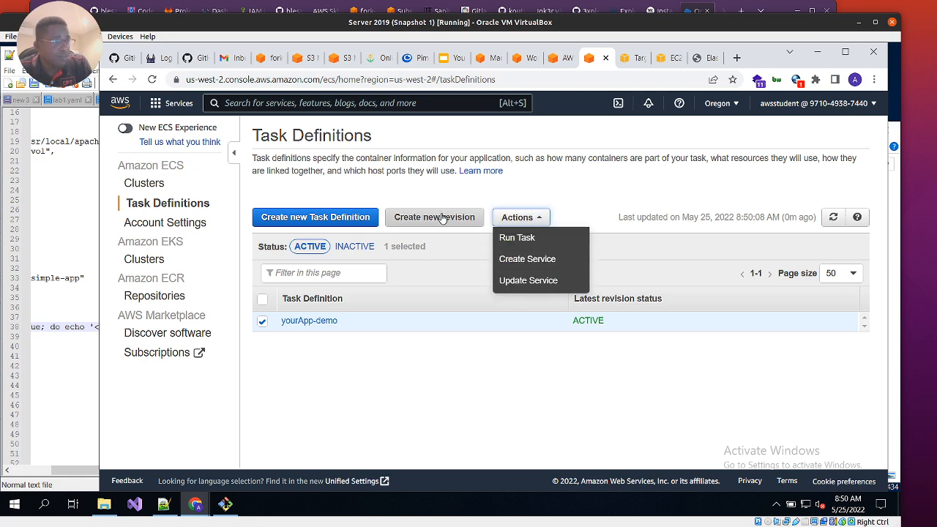
click(466, 220)
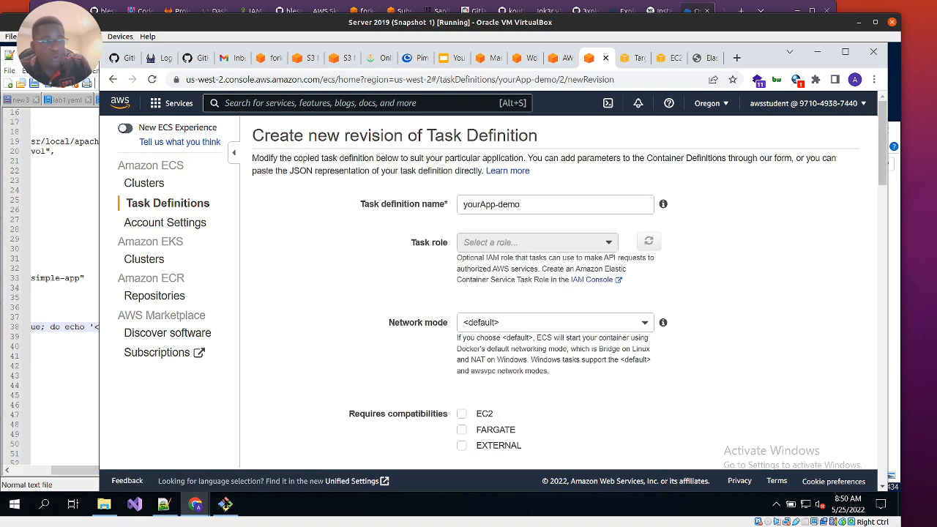
scroll(442, 229, down, 4)
scroll(502, 261, down, 20)
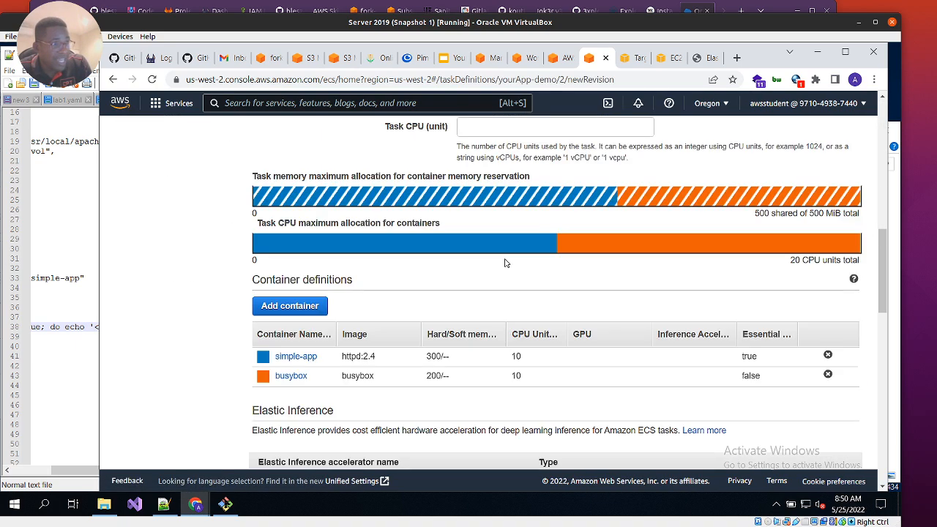
click(304, 310)
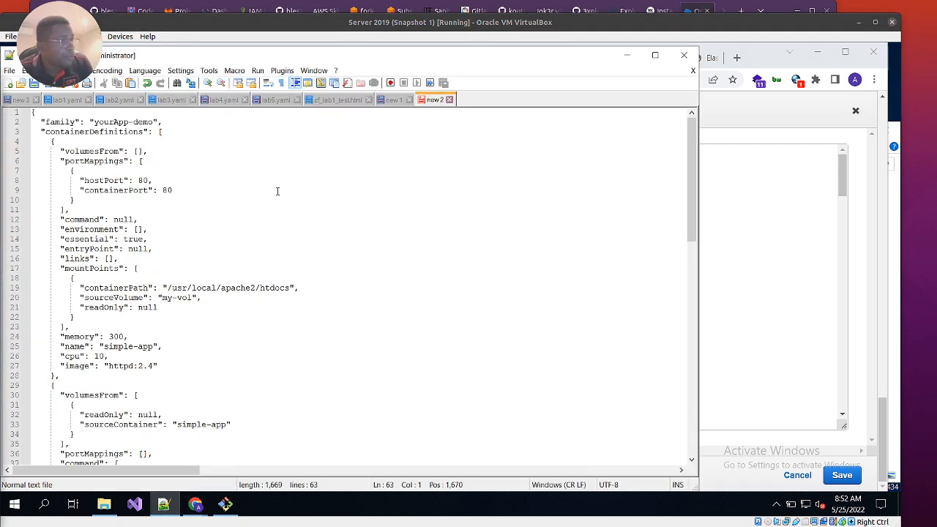
- Compare the task definitions in the new 1 and new 2 files in Notepad++
click(393, 100)
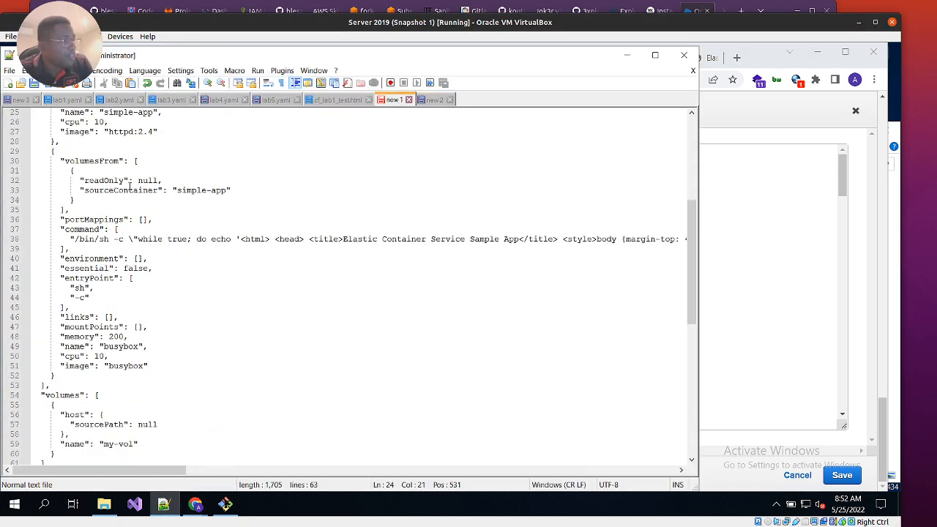
scroll(138, 186, up, 7)
scroll(139, 186, up, 1)
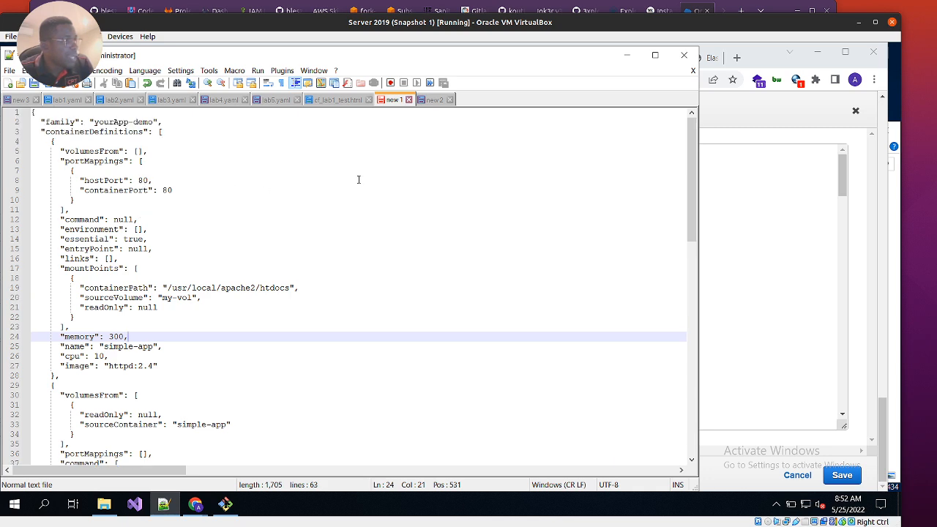
click(435, 99)
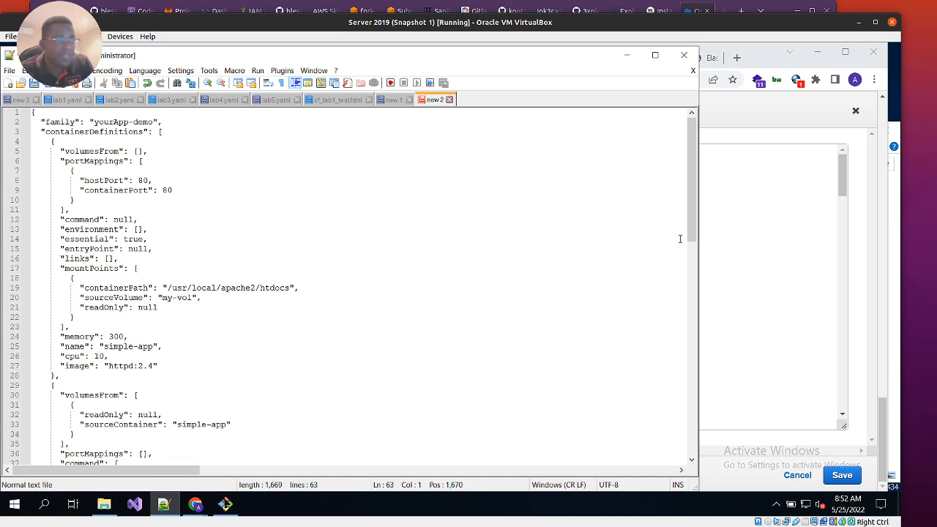
- Replace the revision's entire JSON in the browser with the copied yourApp-demo definition from new 2 and save it
click(765, 254)
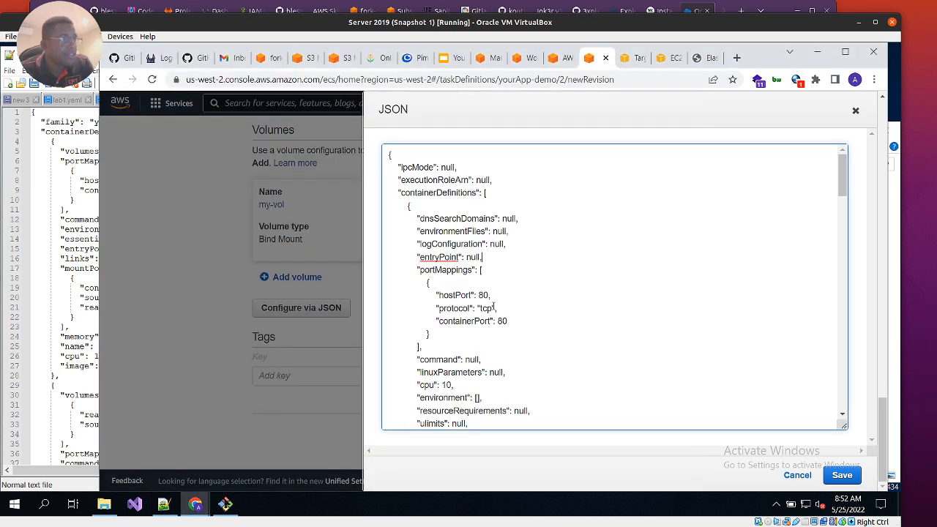
scroll(500, 261, down, 15)
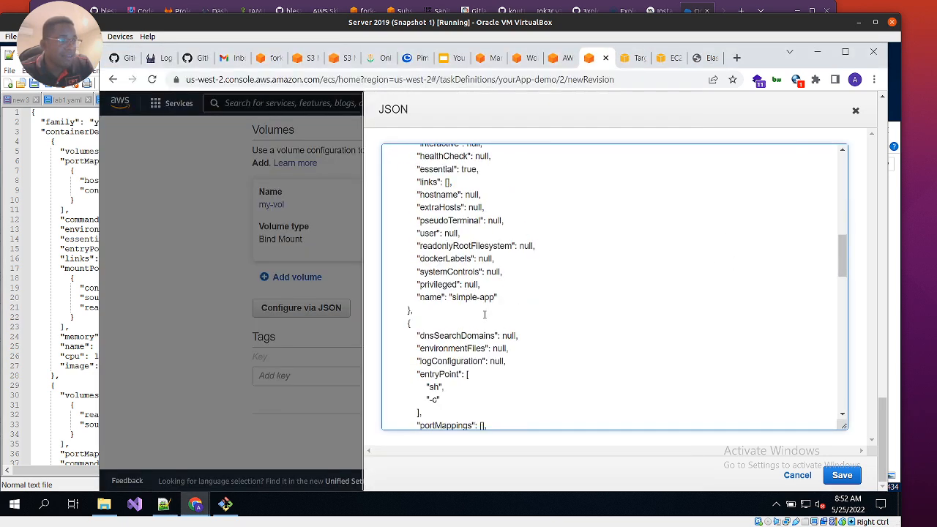
scroll(497, 340, down, 5)
drag(410, 422, 361, 60)
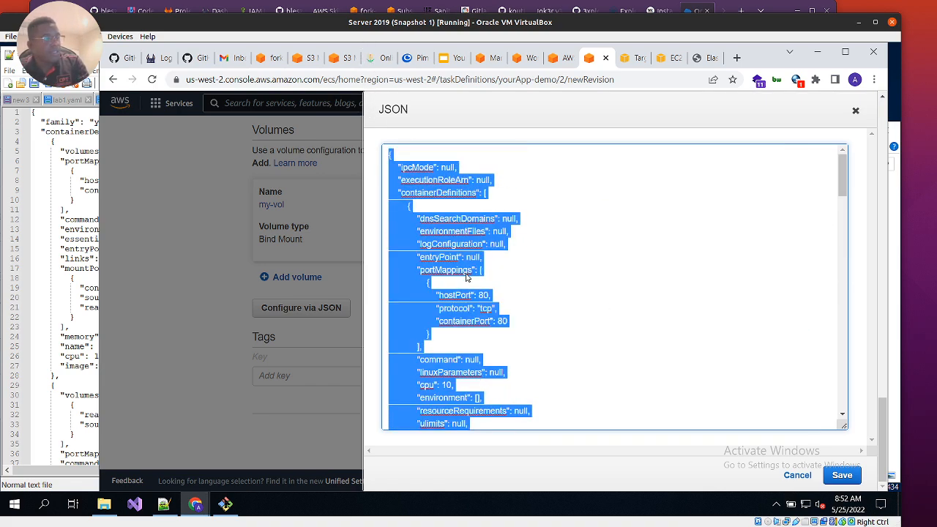
key(BackSpace)
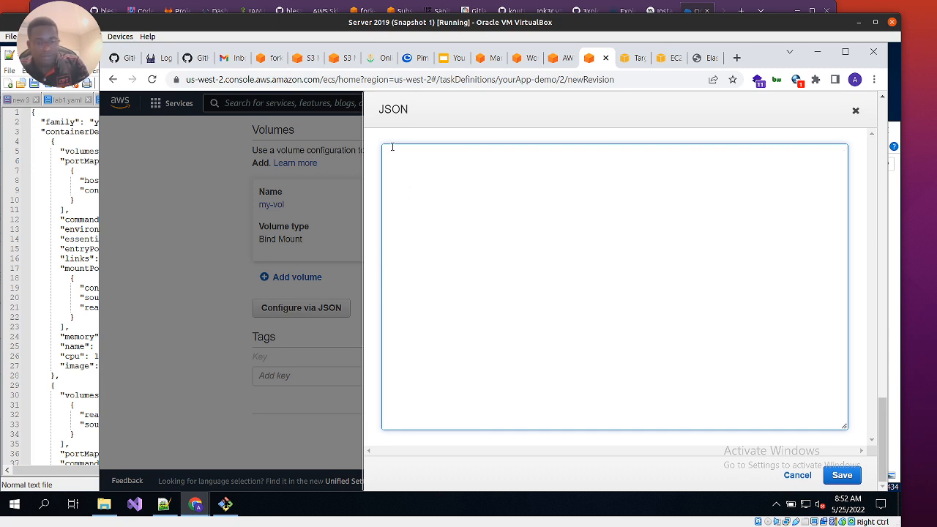
key(ctrl+v)
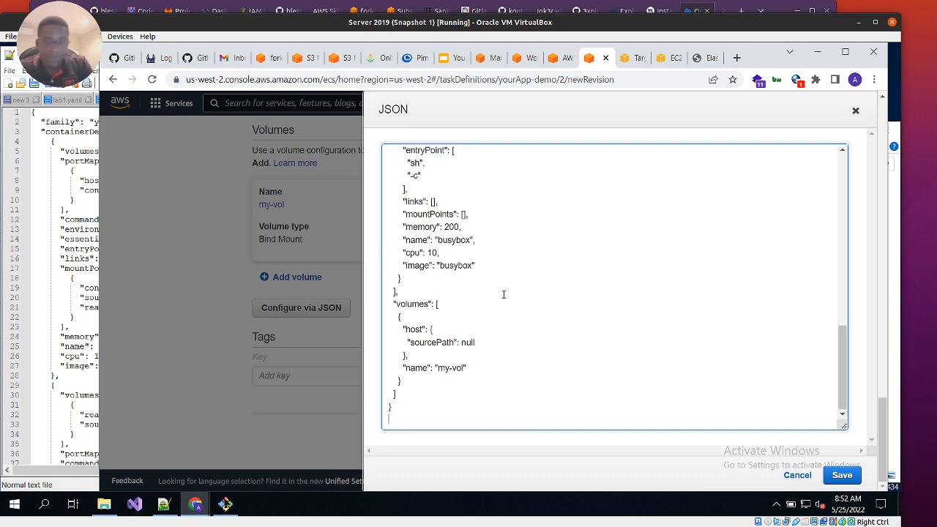
click(842, 475)
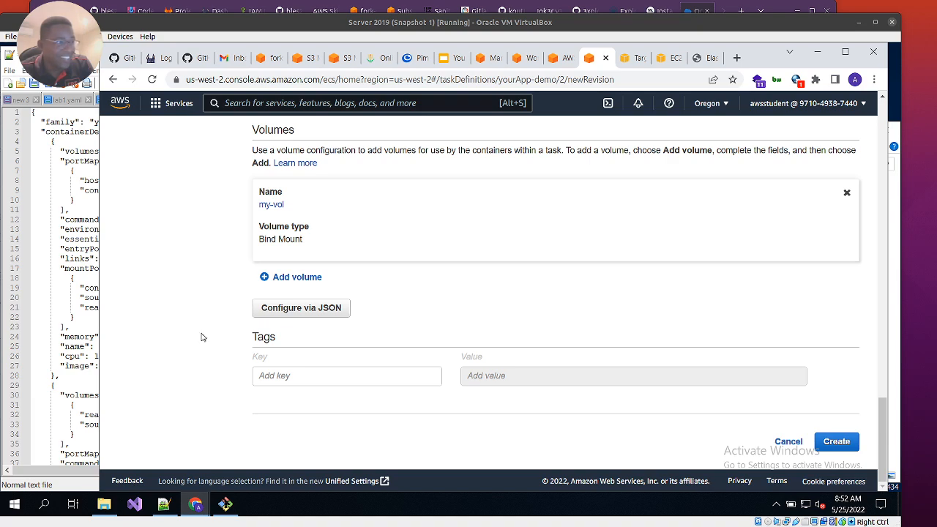
- Review the container definitions and settings of the yourApp-demo revision, and create the revision
scroll(410, 236, up, 9)
scroll(410, 236, up, 3)
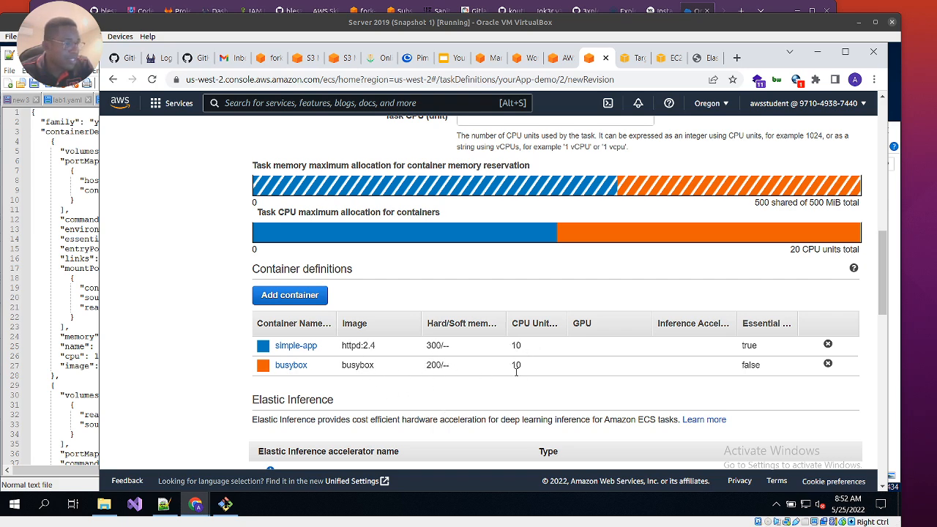
scroll(472, 310, up, 5)
scroll(483, 293, up, 4)
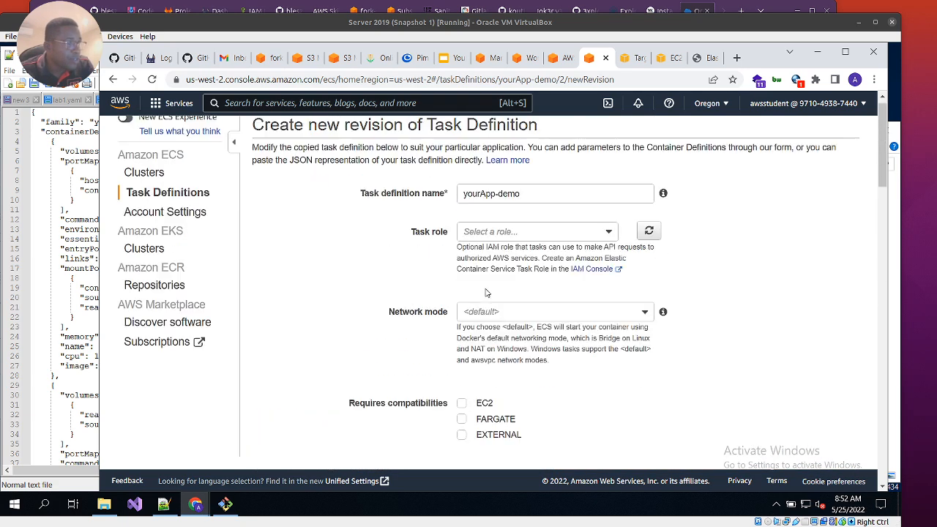
scroll(511, 312, down, 3)
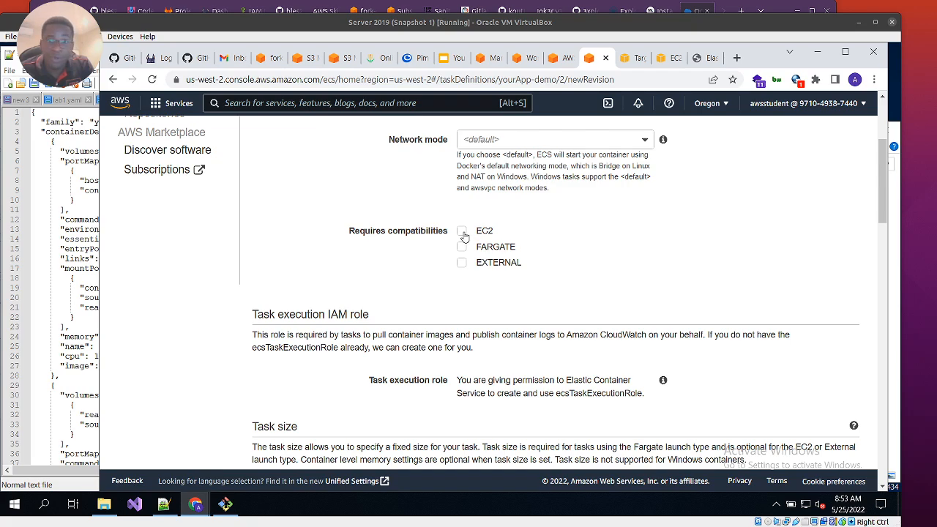
scroll(512, 368, down, 5)
scroll(536, 368, down, 10)
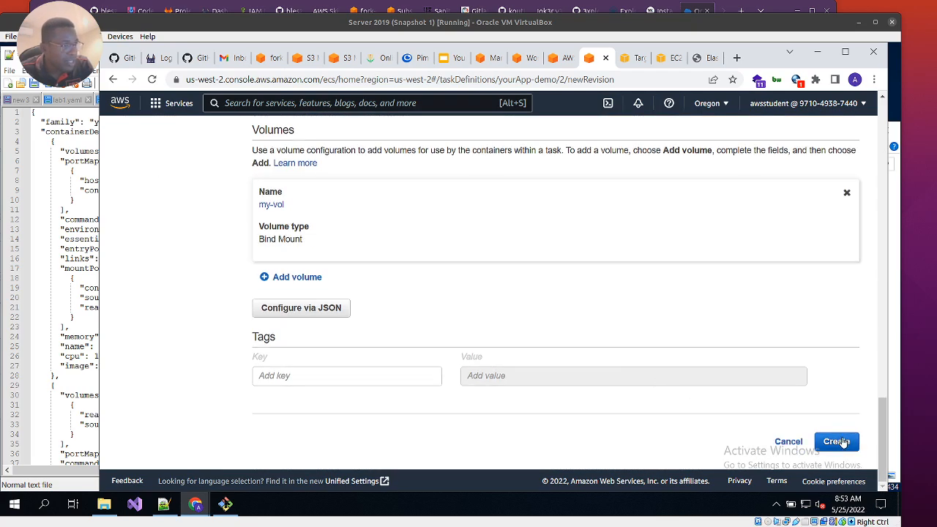
click(843, 442)
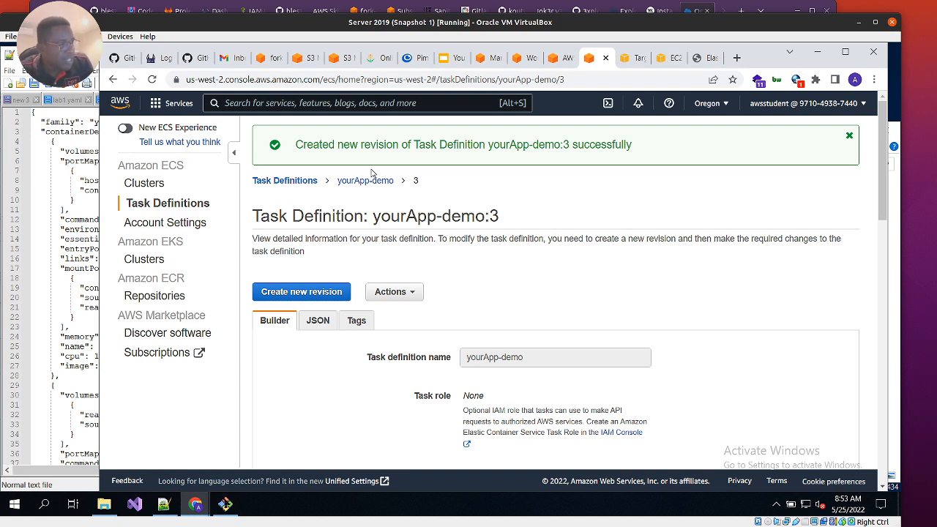
- Open the ECSCluster cluster and start an update of its myService1 service
click(144, 183)
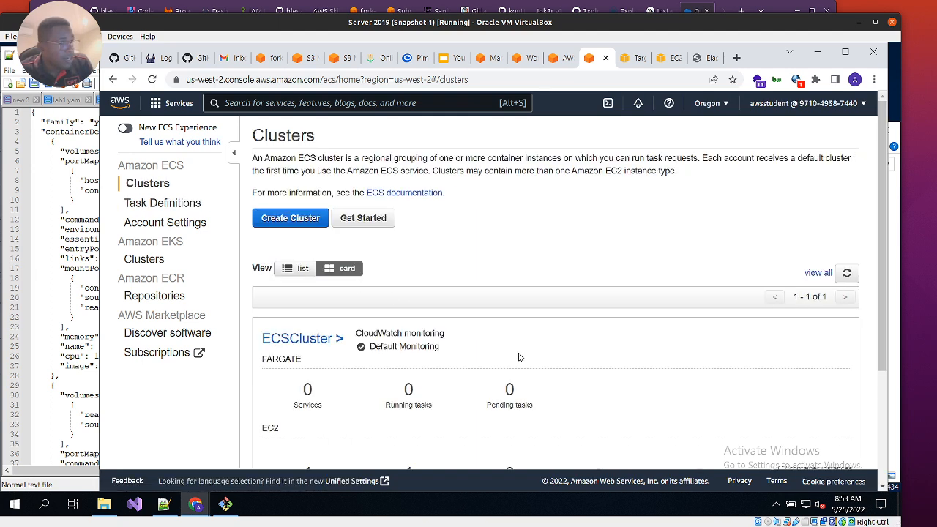
click(307, 341)
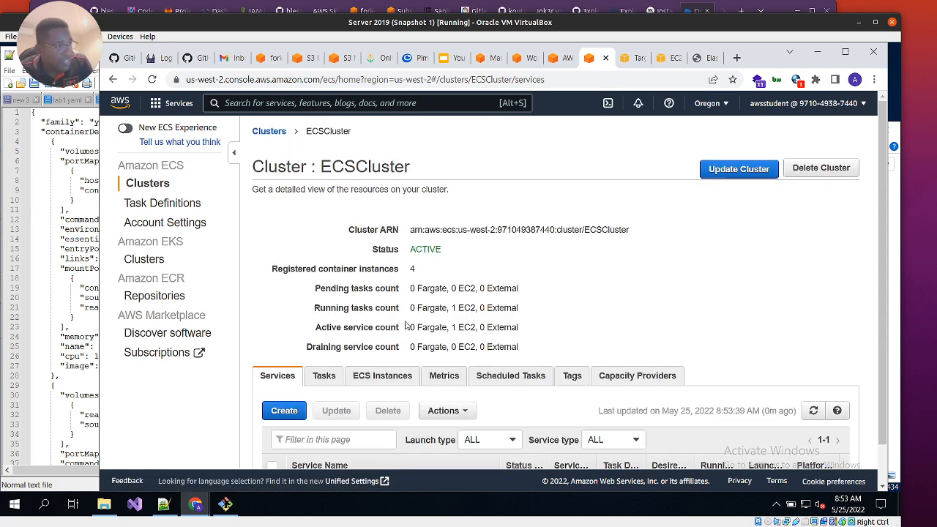
scroll(408, 432, down, 1)
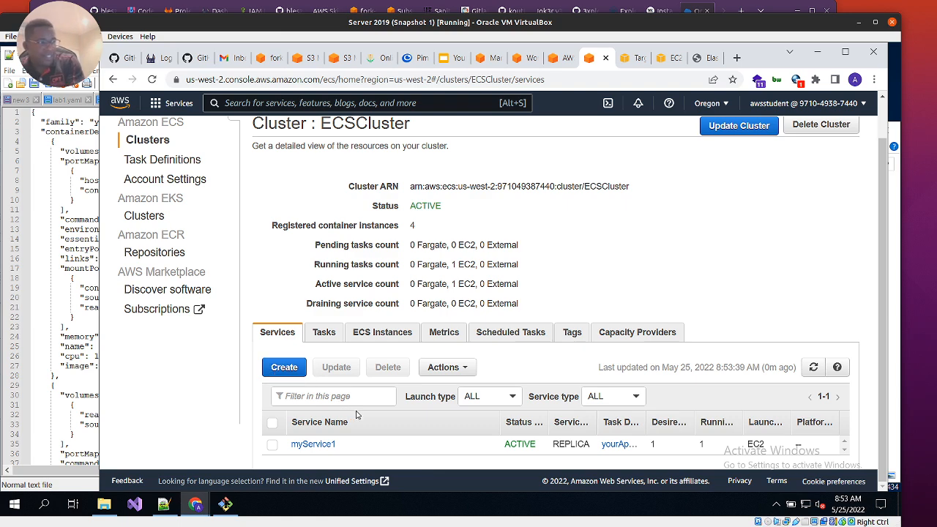
click(272, 445)
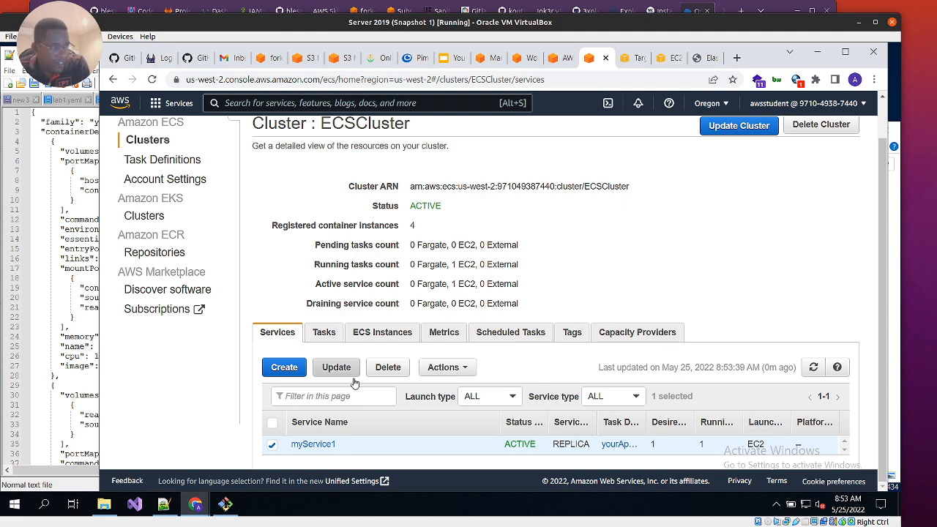
click(336, 372)
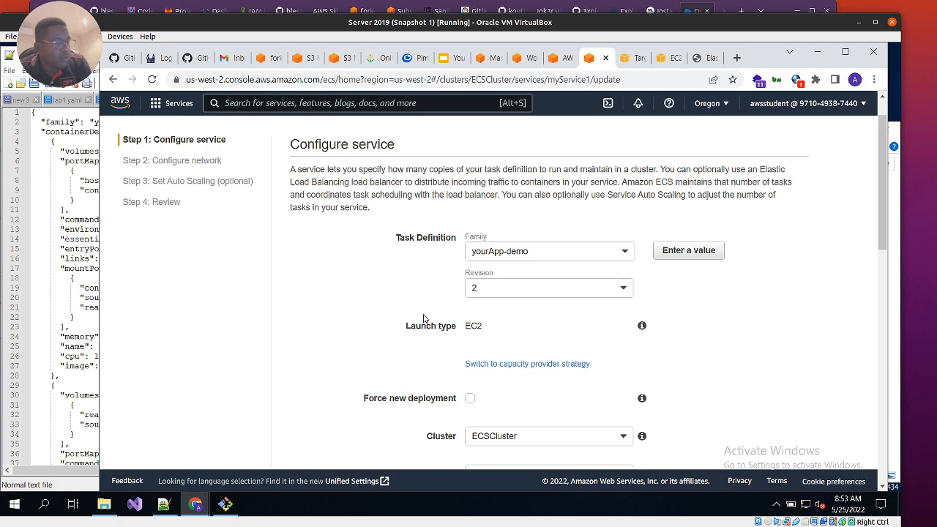
- Keep yourApp-demo at revision 2, review the myService1 task count and placement settings, and continue to the network configuration
click(505, 289)
click(354, 242)
scroll(540, 330, down, 2)
scroll(518, 310, down, 3)
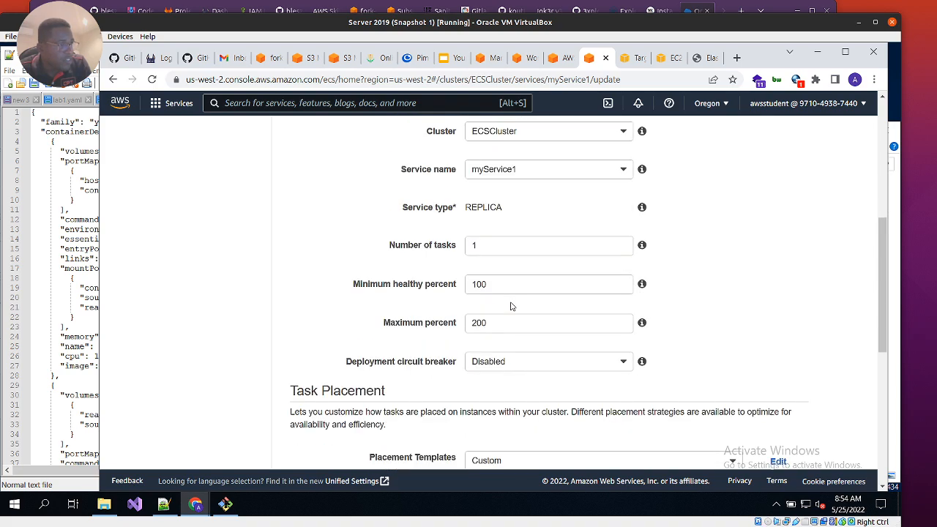
scroll(510, 297, up, 1)
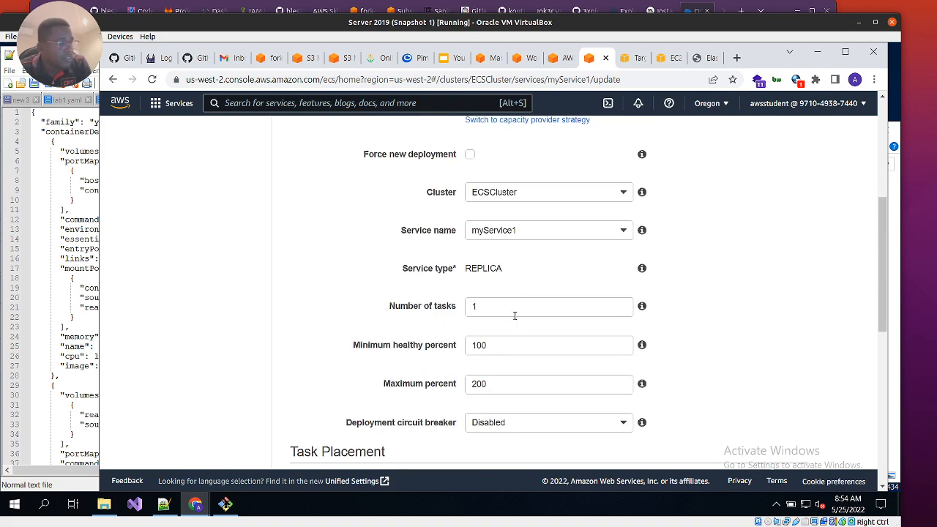
scroll(534, 362, down, 6)
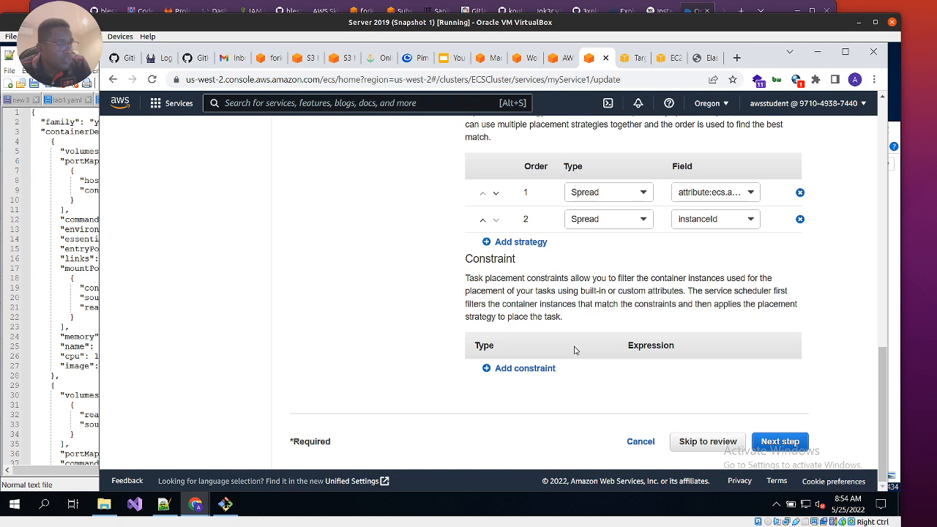
click(780, 442)
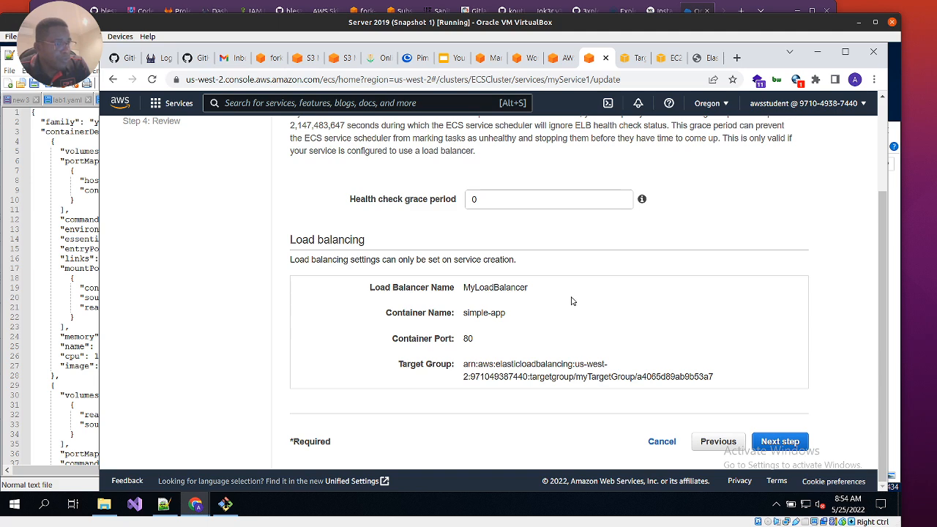
- Accept the MyLoadBalancer network settings and no auto scaling for myService1, review the configuration, and submit the service update
click(66, 284)
click(847, 339)
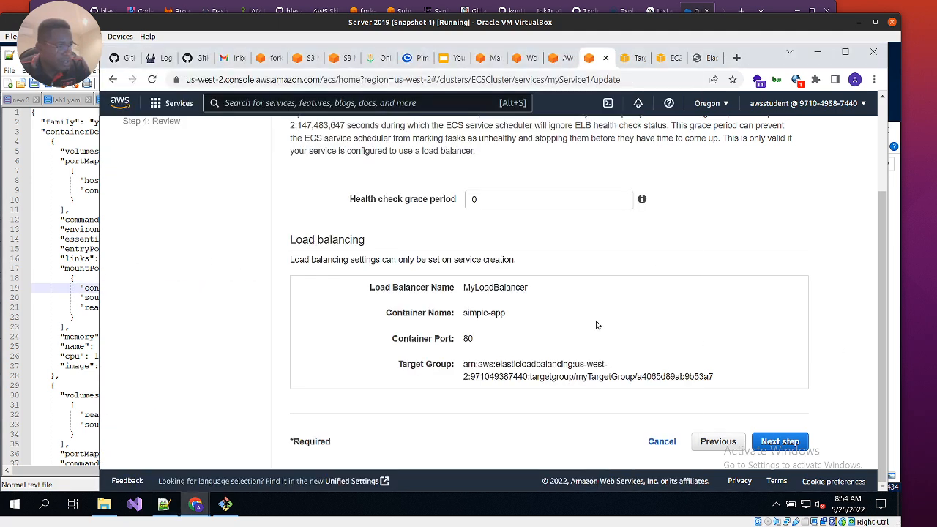
click(781, 440)
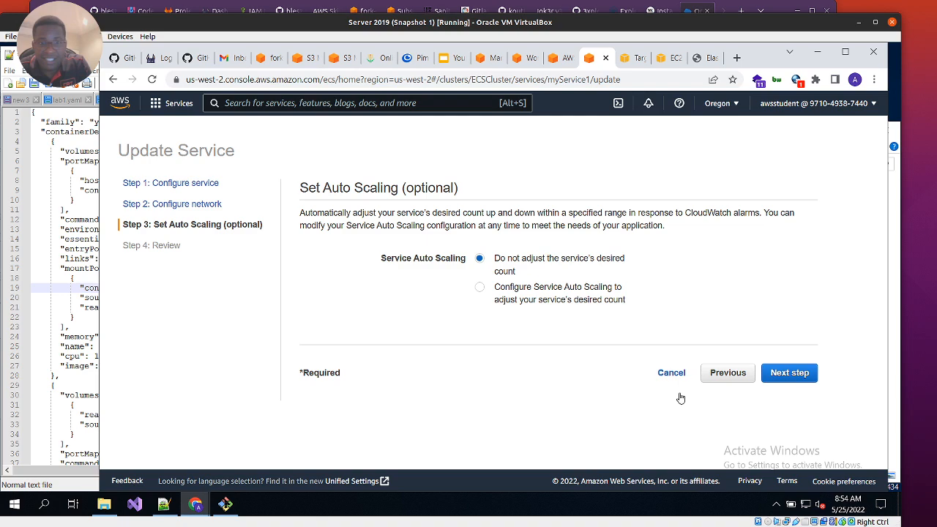
click(788, 377)
scroll(607, 355, down, 3)
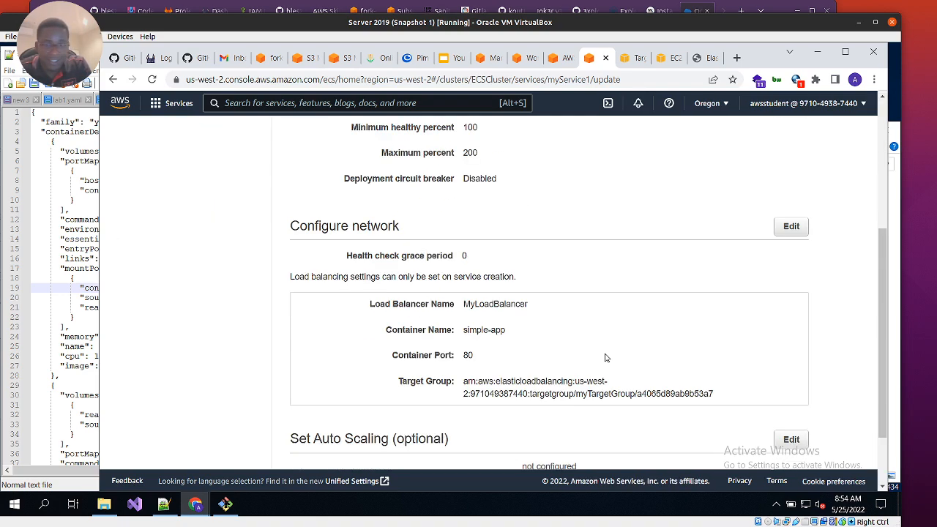
click(768, 442)
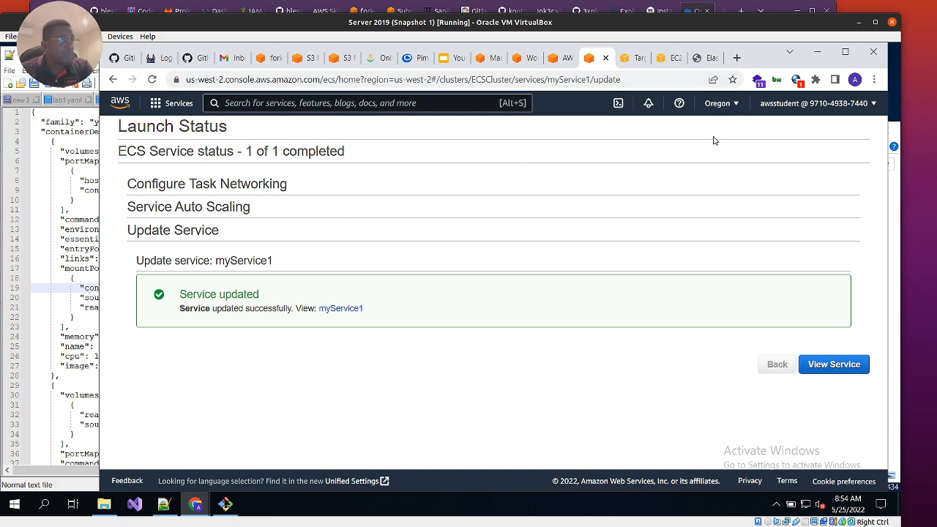
- Check the target health of myTargetGroup, and examine the refreshed event list of myService1
click(633, 59)
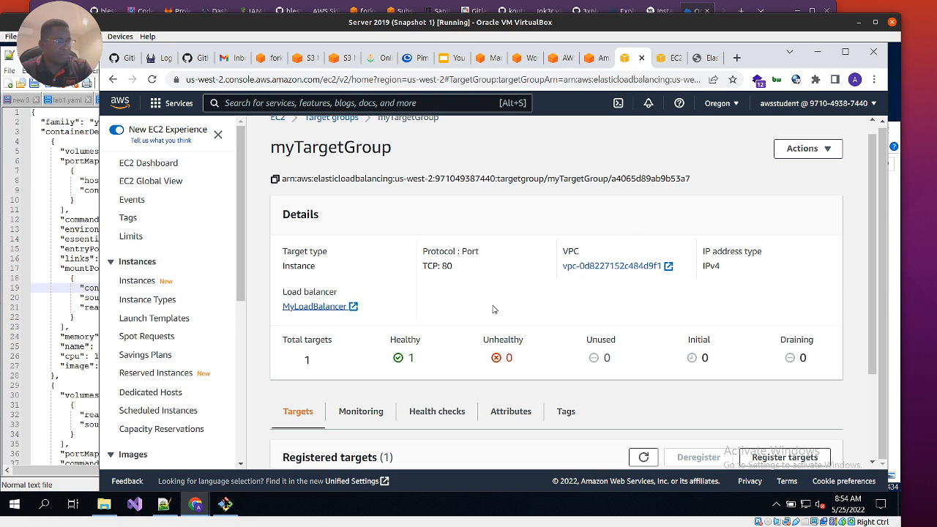
click(605, 58)
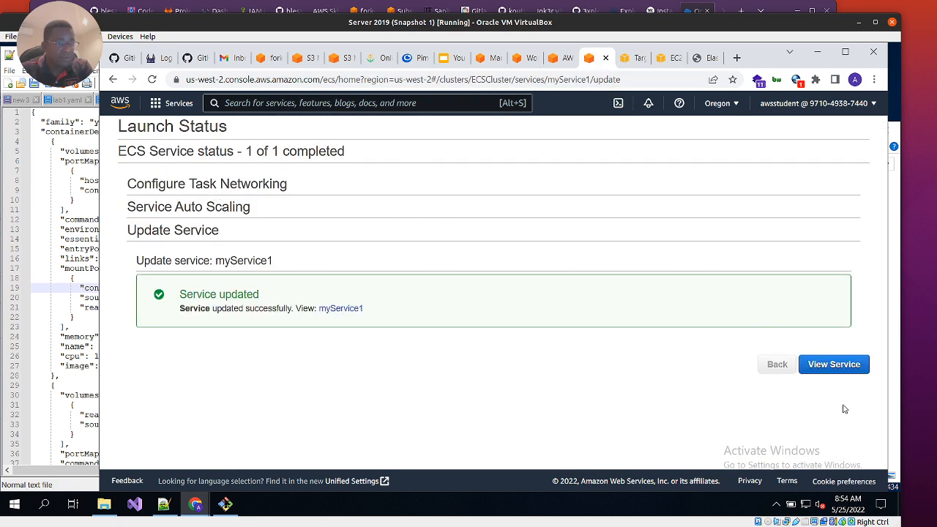
click(840, 370)
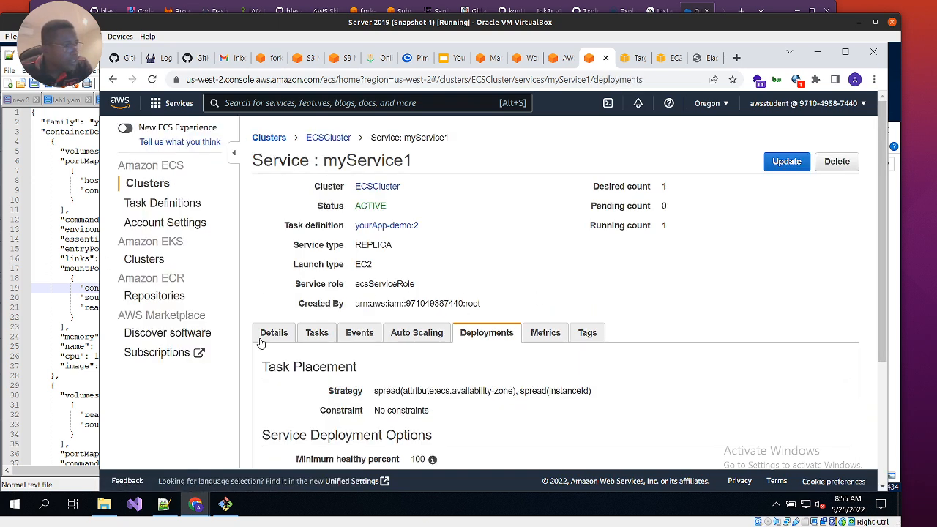
click(366, 335)
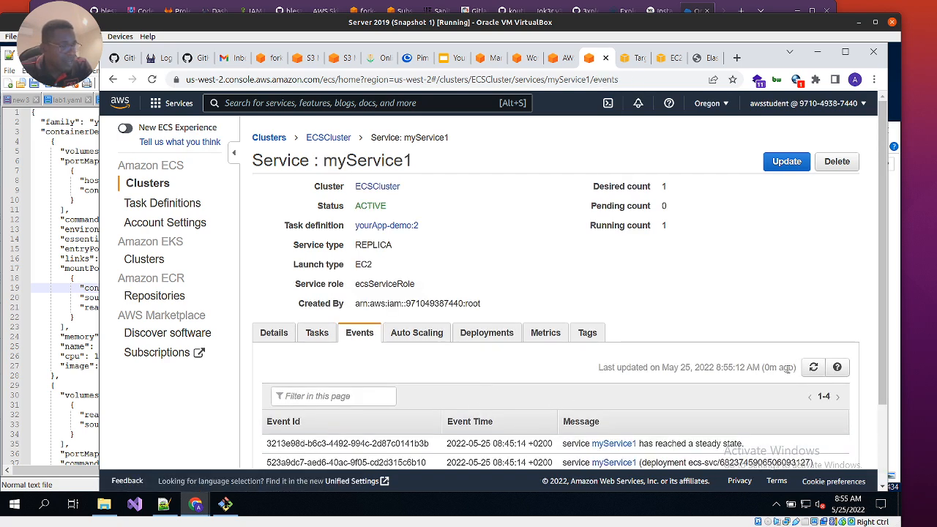
scroll(747, 392, down, 2)
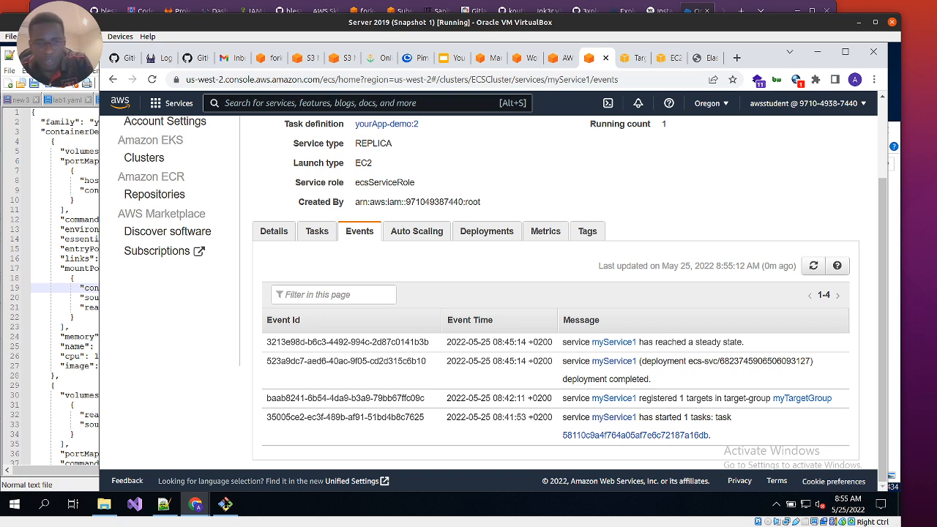
click(815, 266)
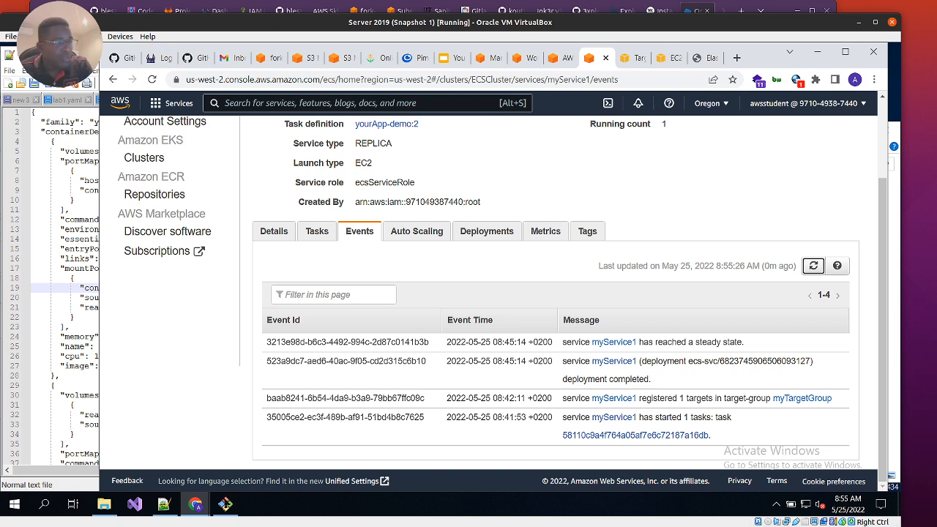
- Examine the task placement, deployment options and deployment list of myService1
click(485, 236)
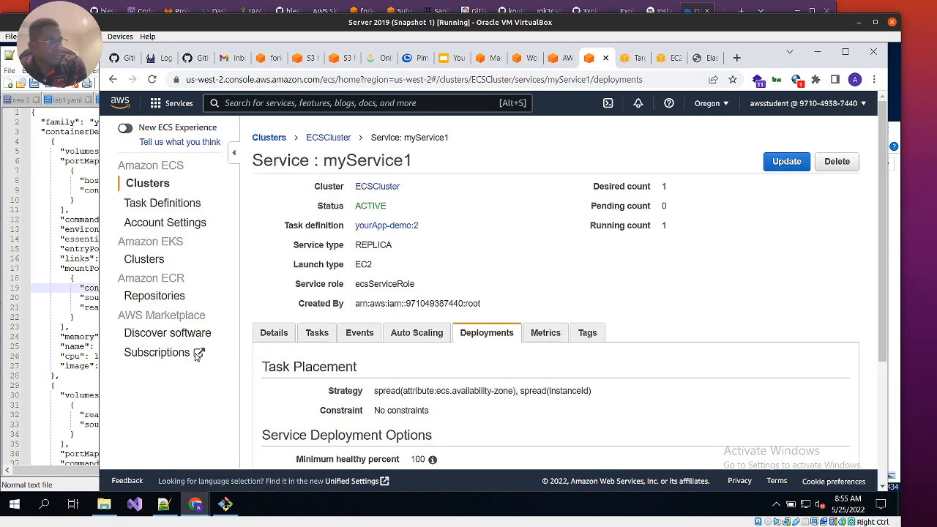
scroll(459, 388, down, 2)
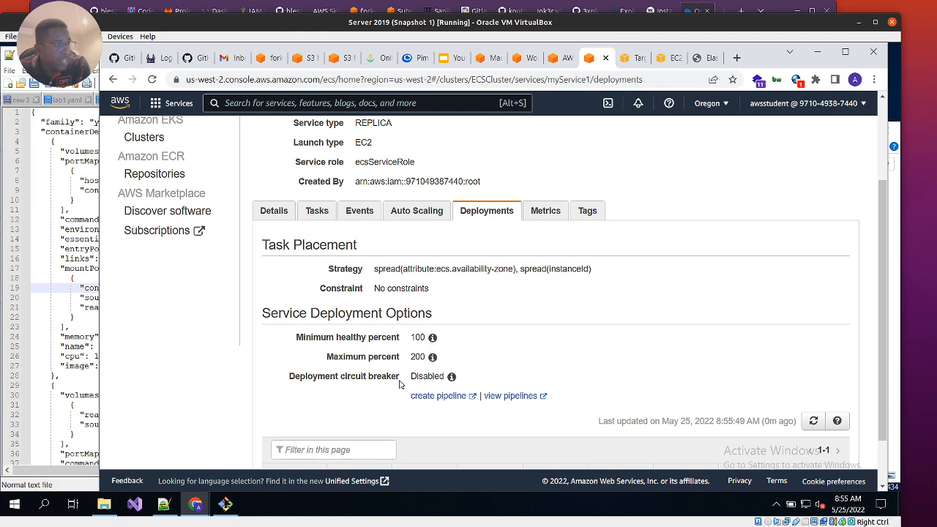
scroll(451, 402, down, 1)
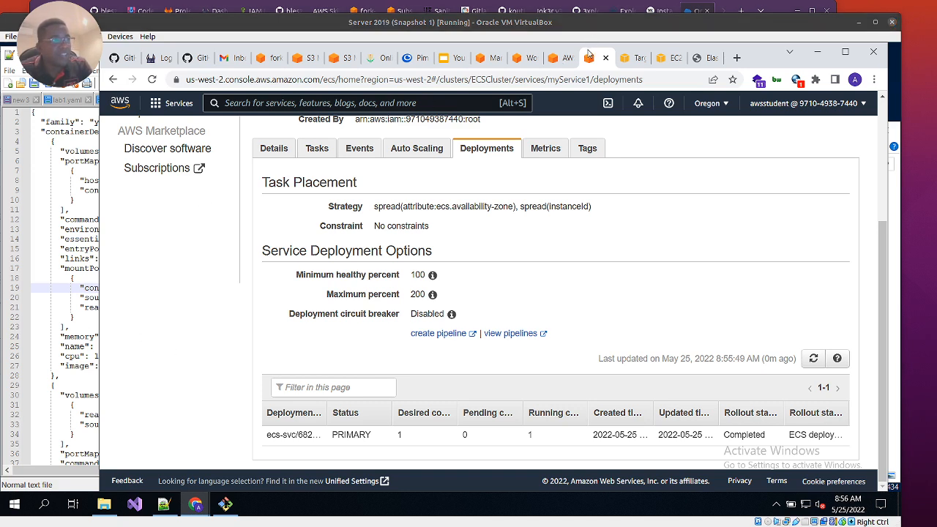
- Reload the sample app page at the load balancer's address to check that it responds
click(707, 60)
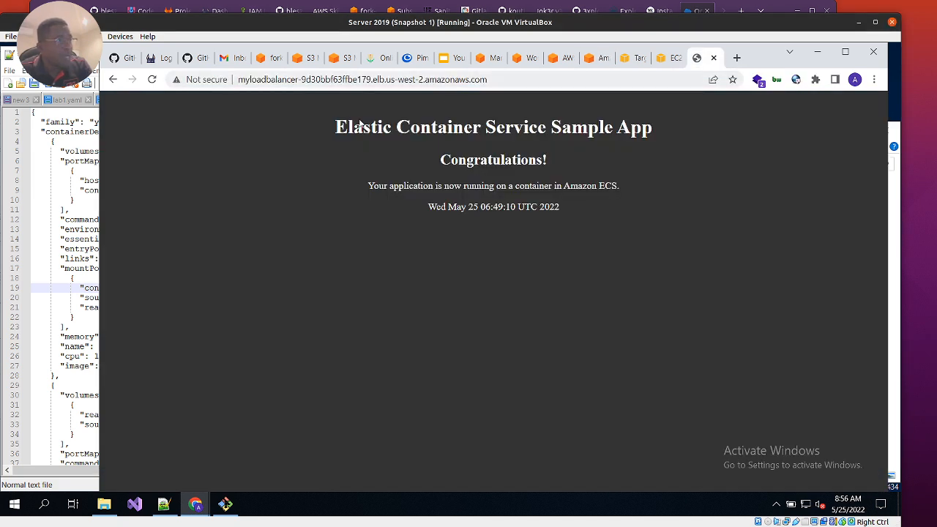
click(151, 79)
click(153, 79)
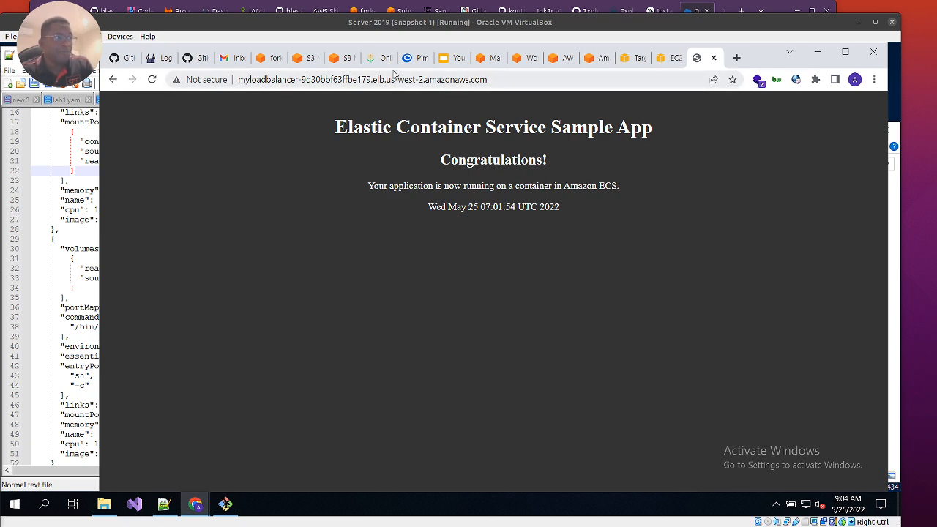
- Switch to the presentation open in Google Slides
click(445, 60)
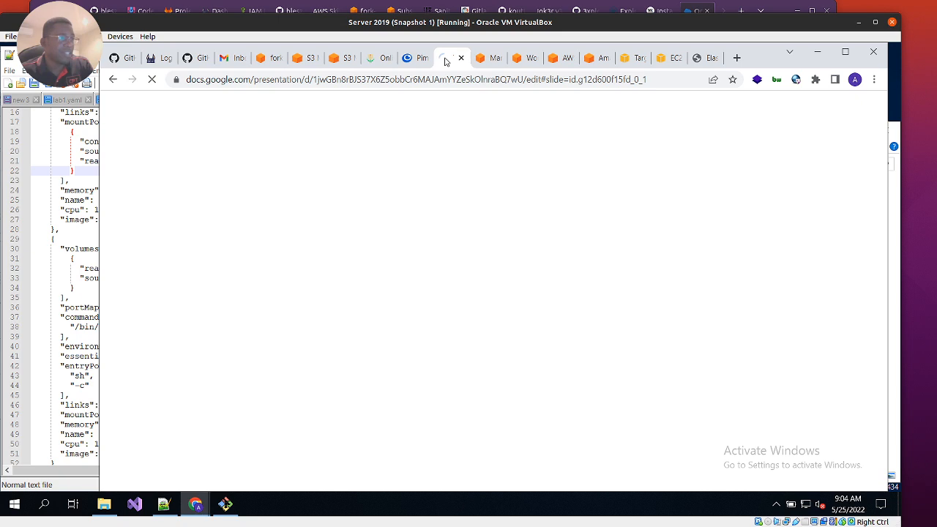